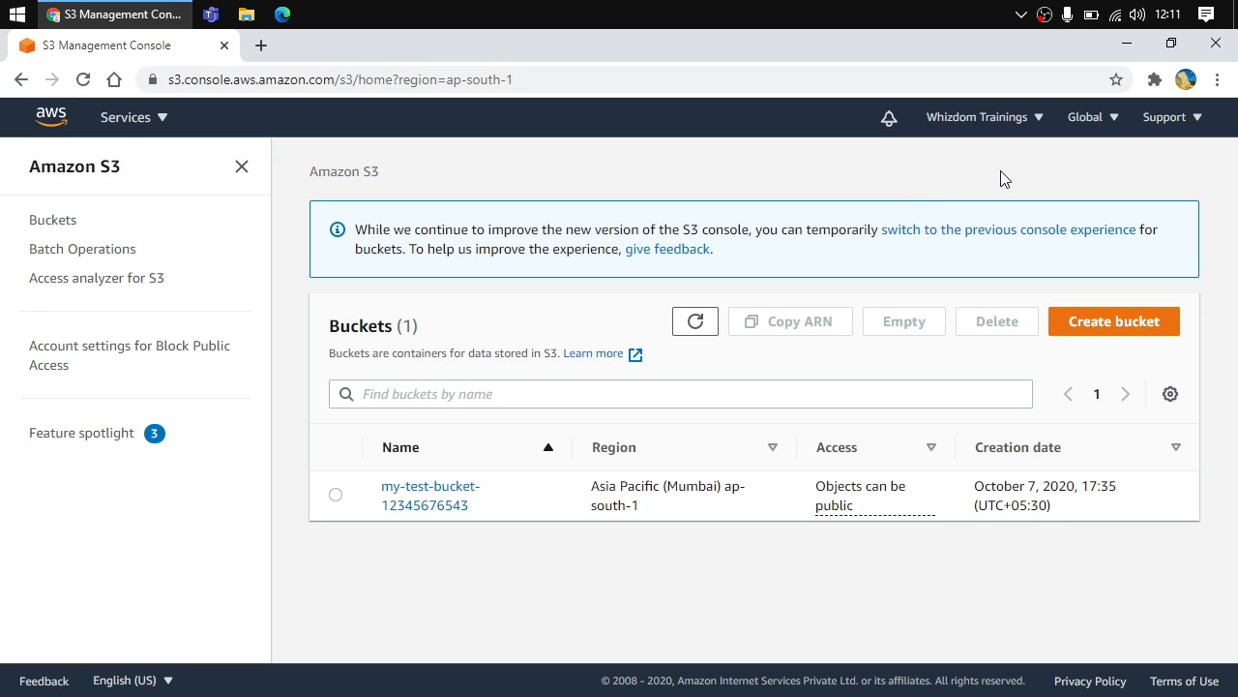
click(1084, 131)
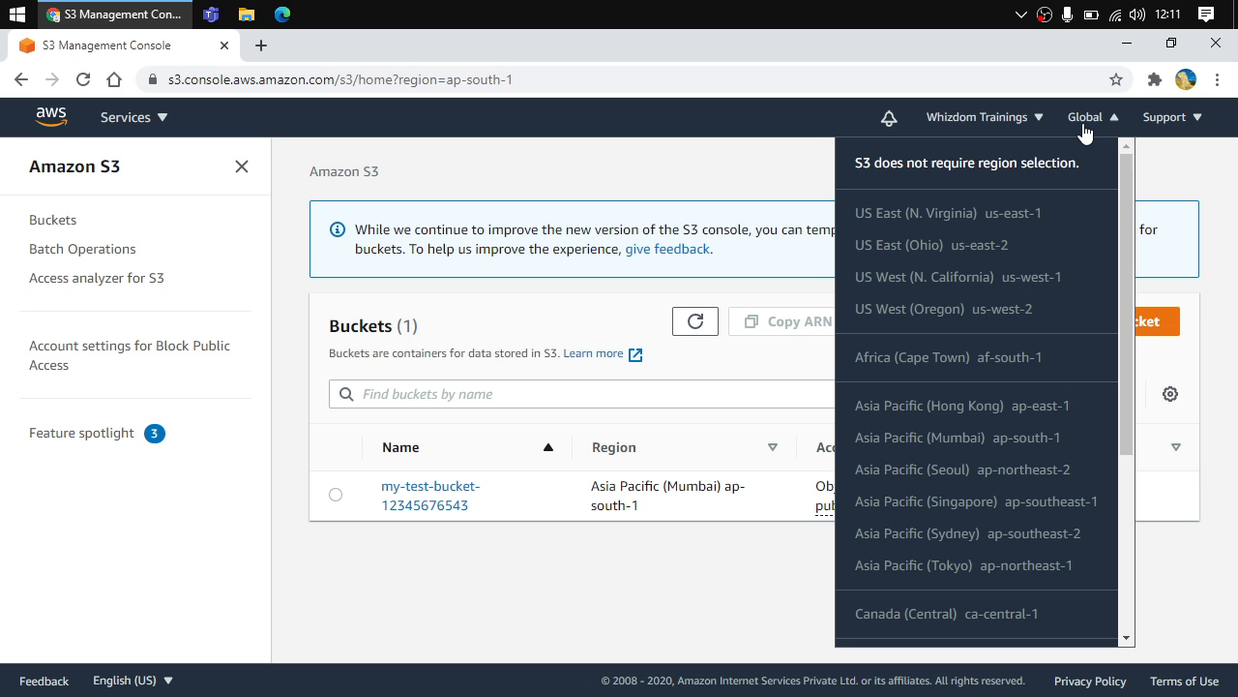
click(1083, 132)
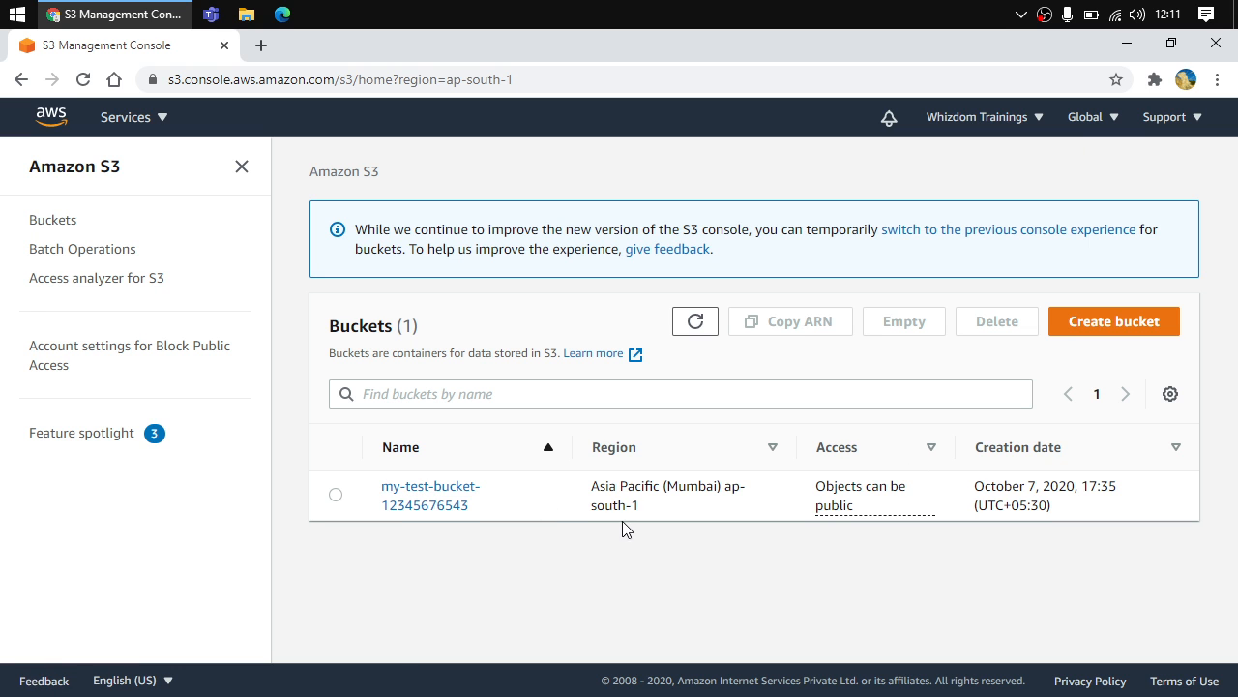
click(1135, 334)
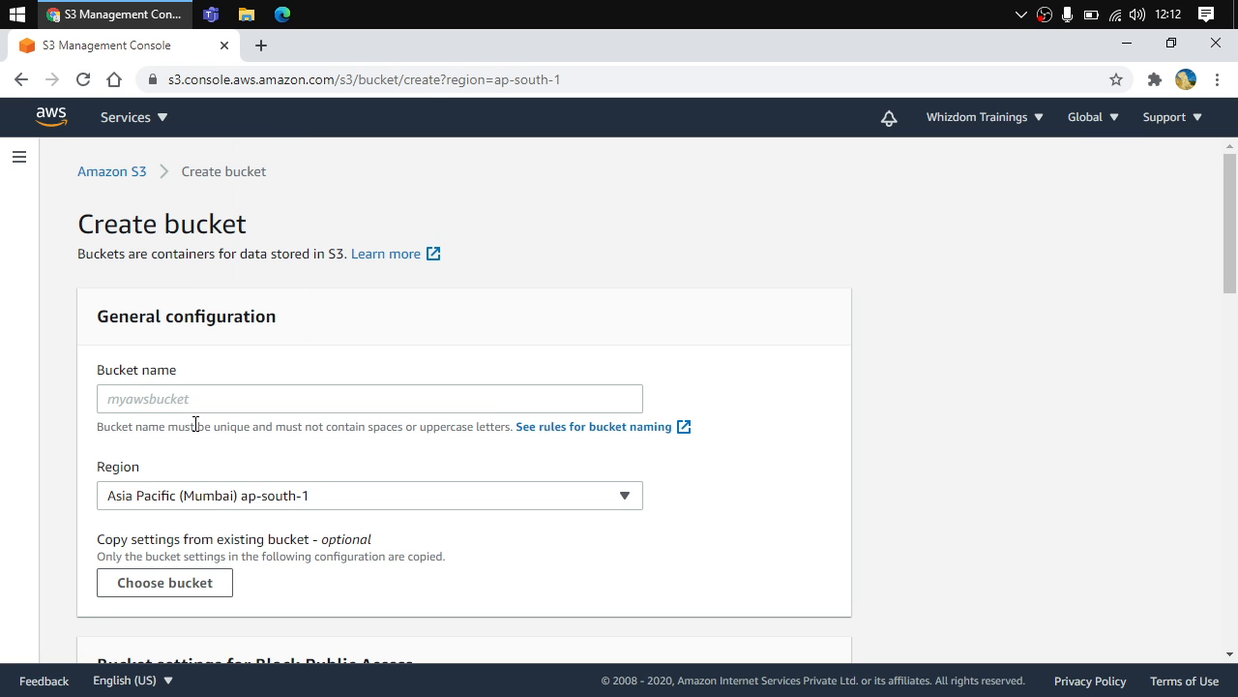
click(120, 404)
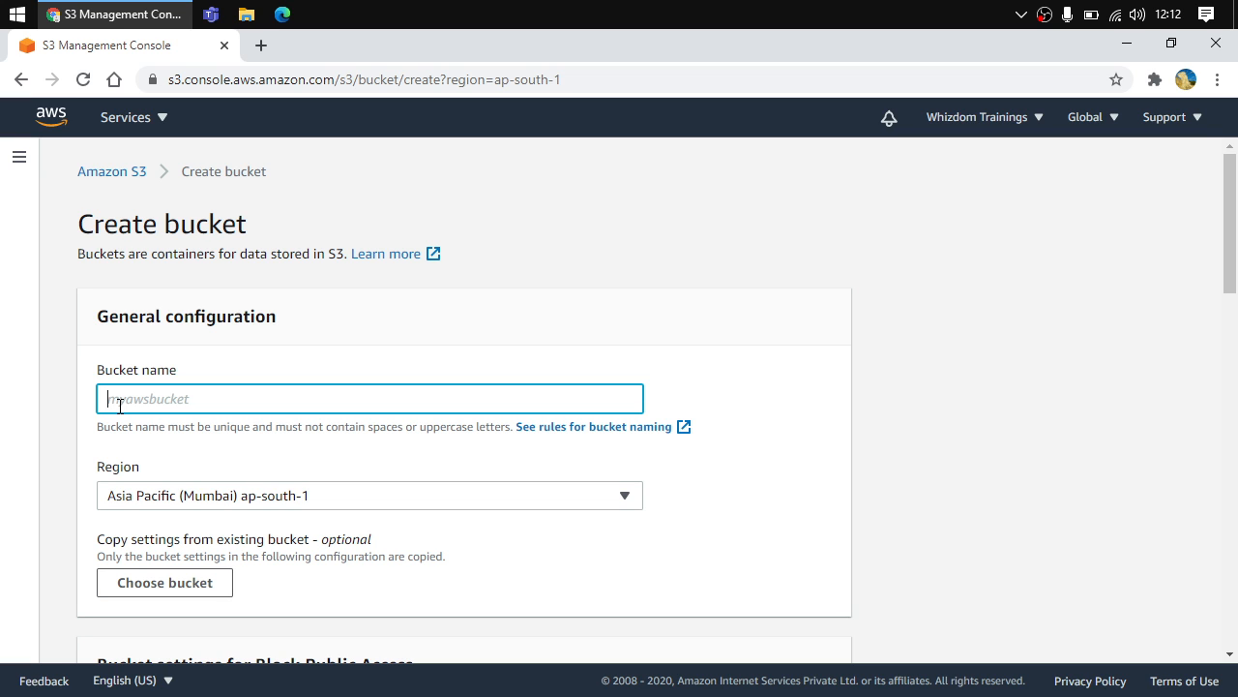
text(my-test-bucket-3456776543)
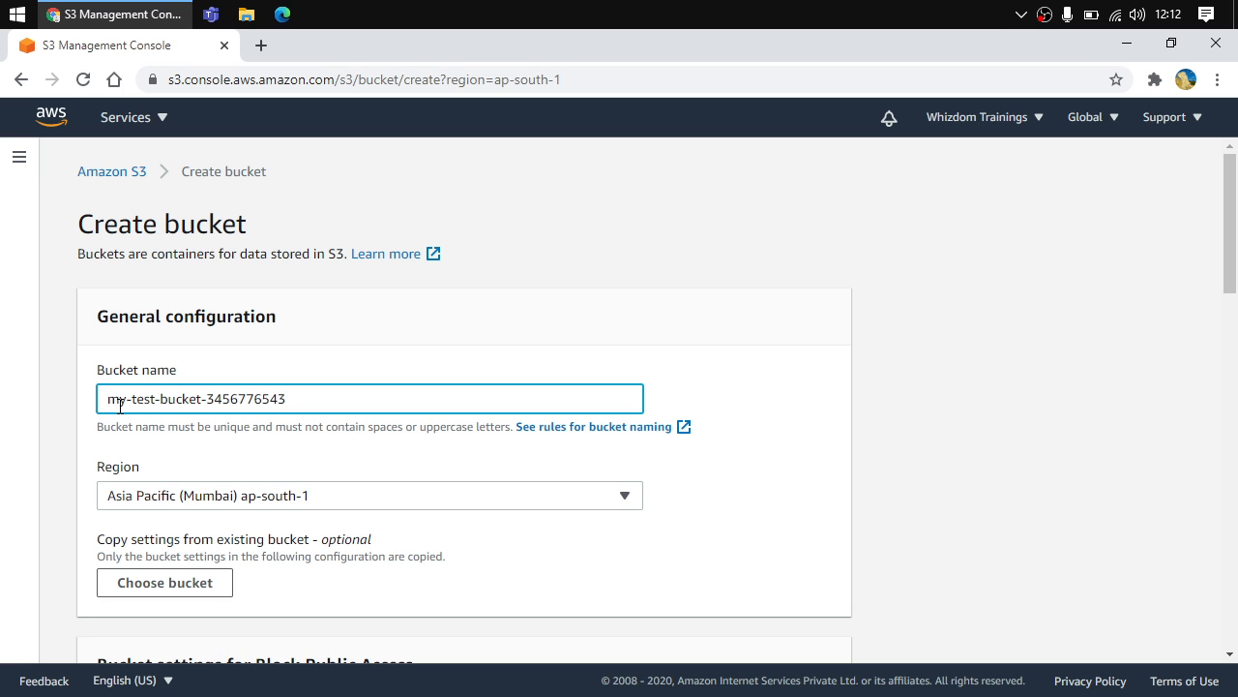
Set the bucket's region to US East (N. Virginia) us-east-1
click(171, 503)
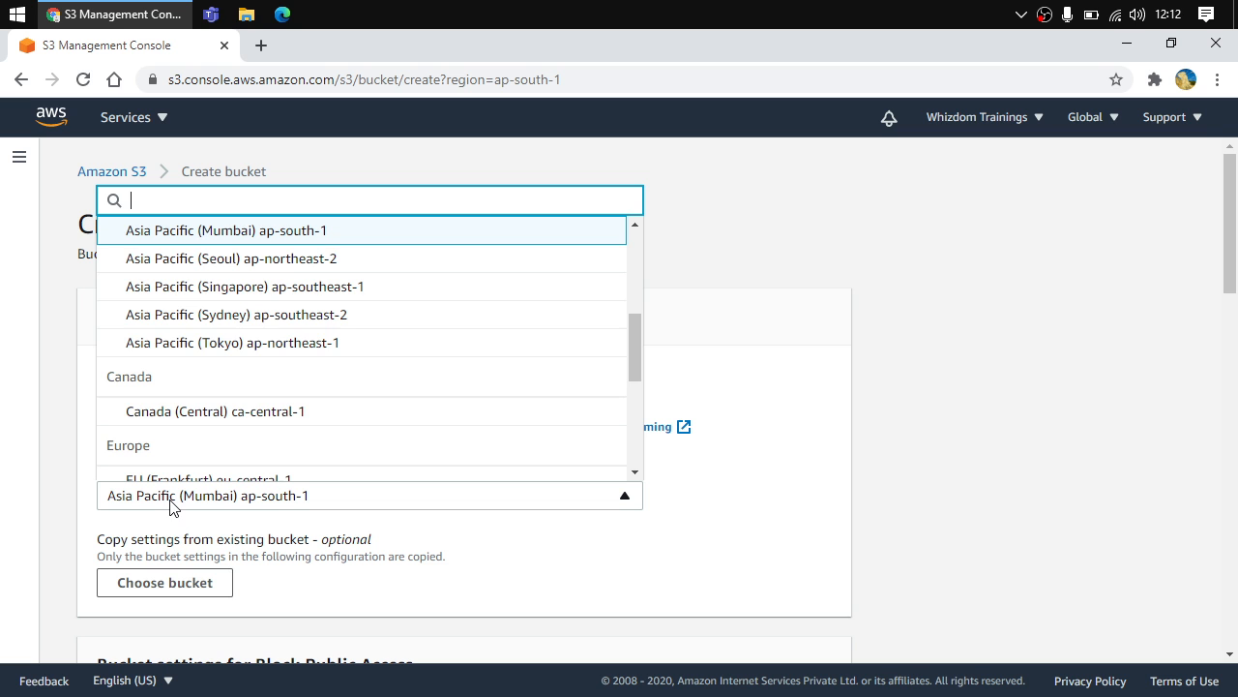
scroll(306, 335, down, 3)
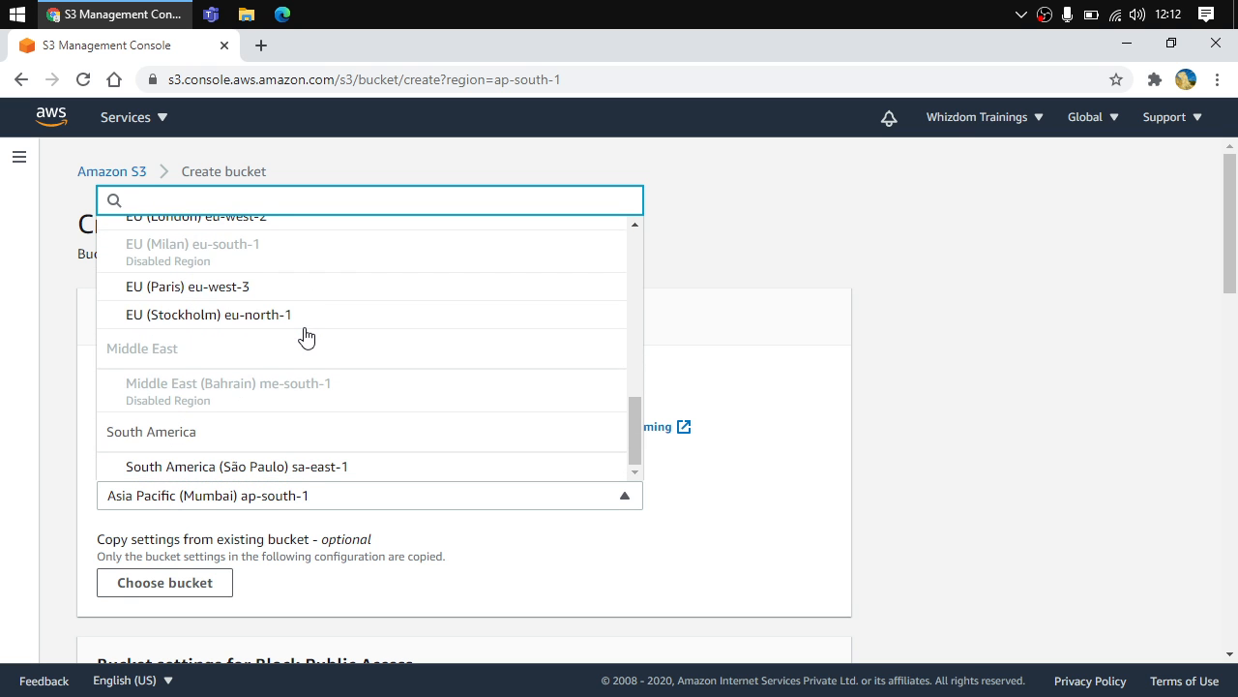
scroll(305, 335, down, 2)
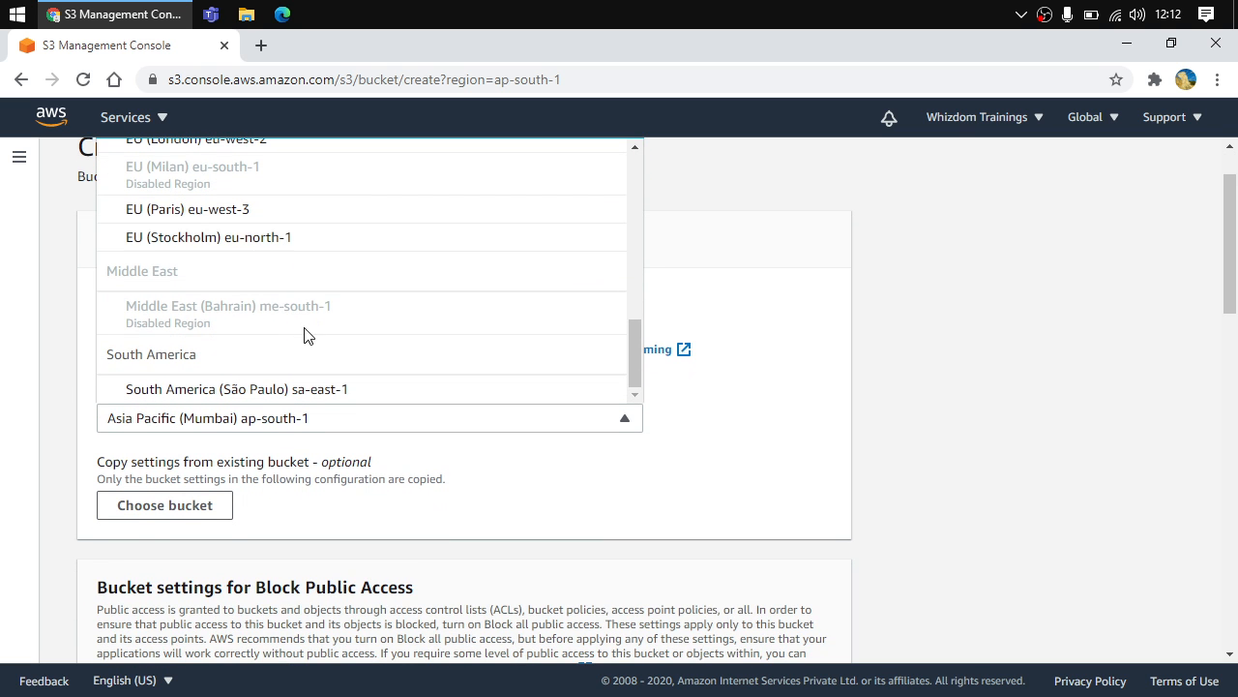
scroll(232, 334, up, 5)
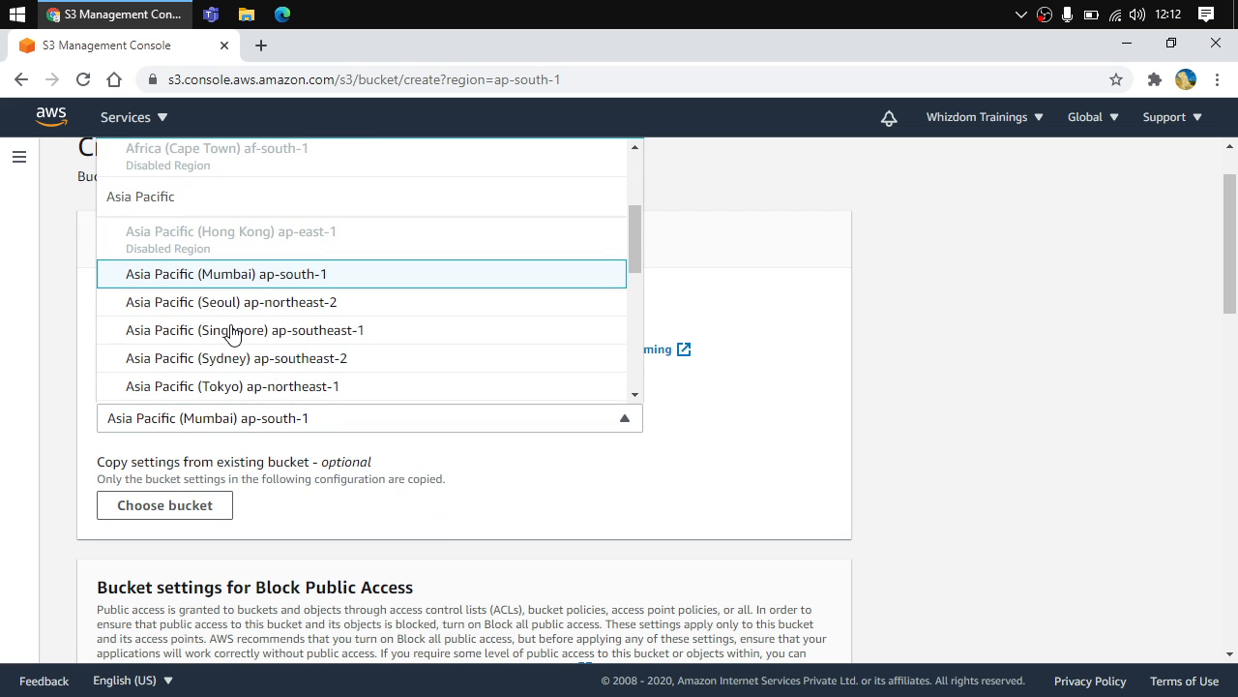
scroll(310, 266, up, 3)
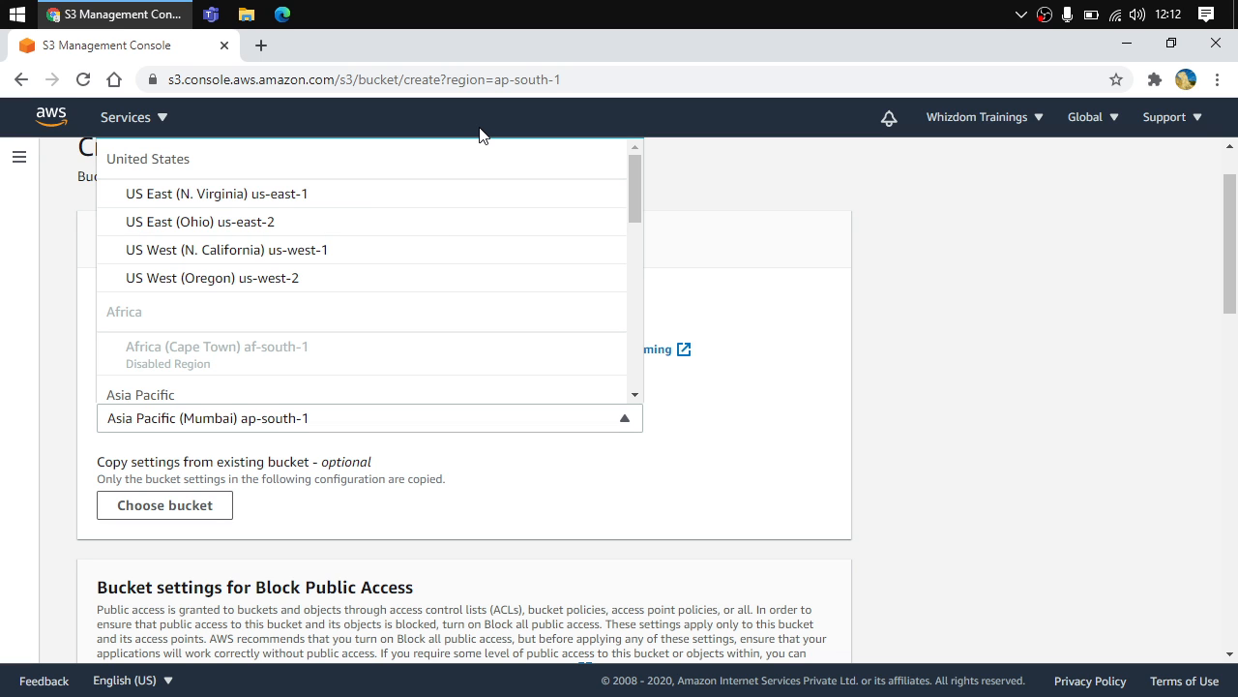
click(257, 197)
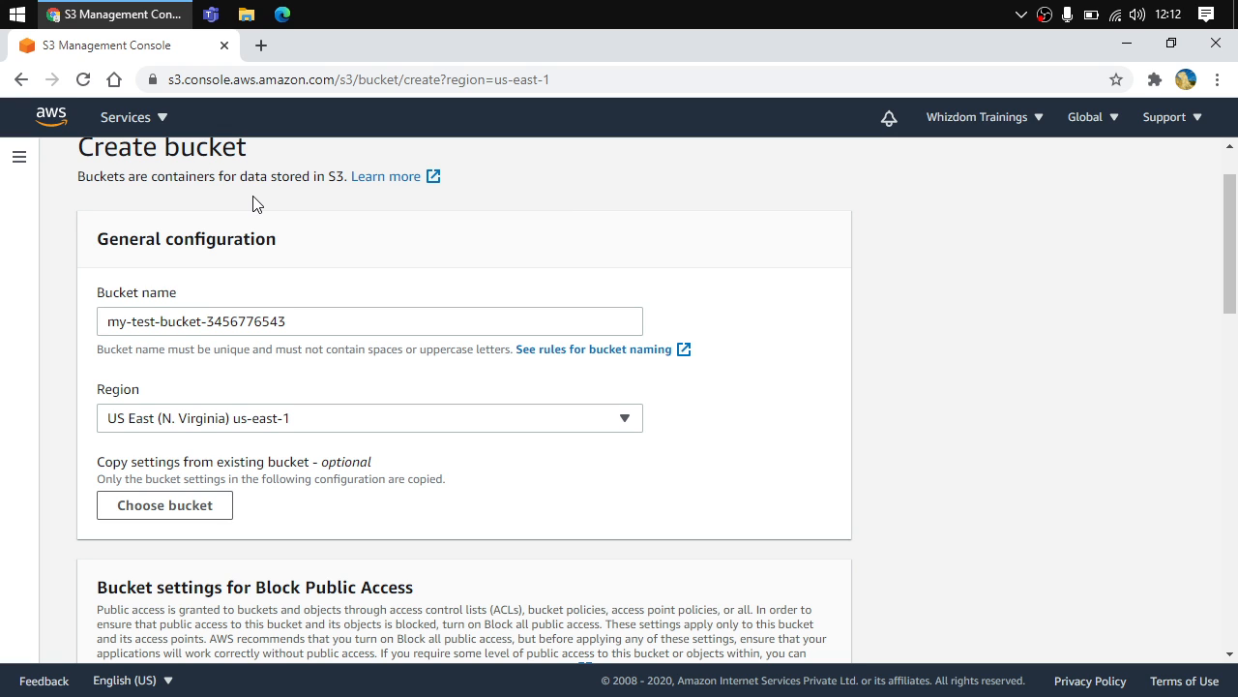
Try turning off Block all public access and acknowledging the public-access warning
scroll(264, 472, down, 1)
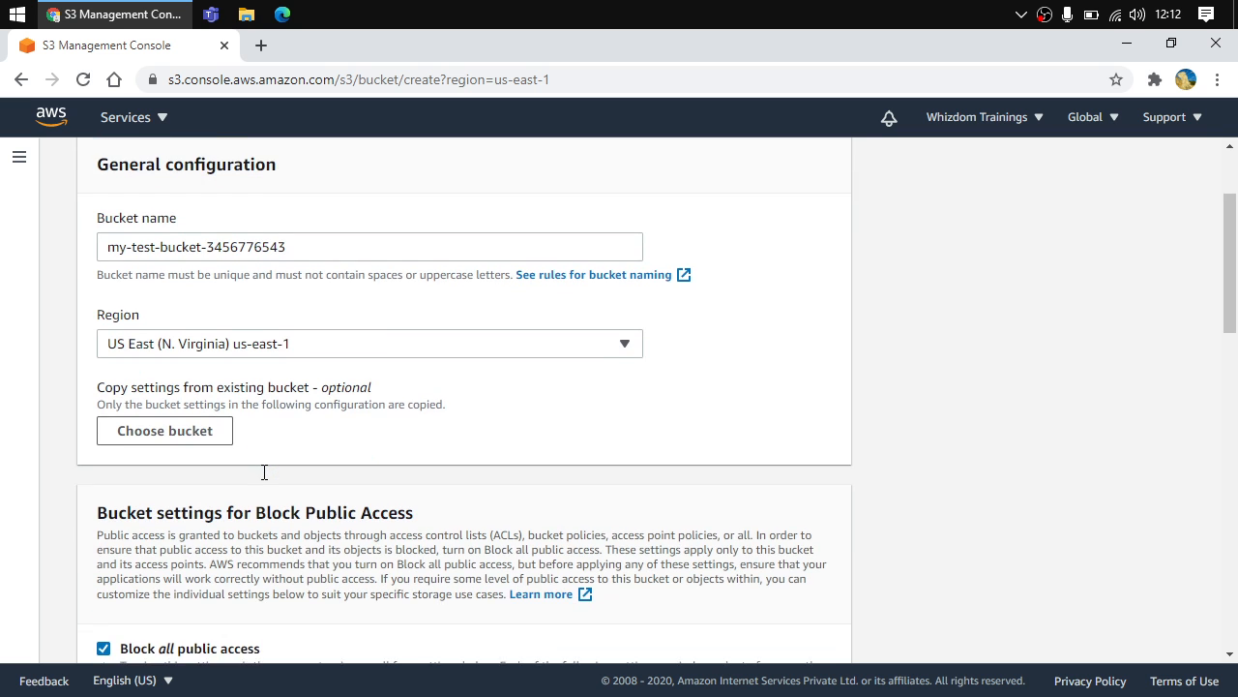
scroll(264, 473, down, 1)
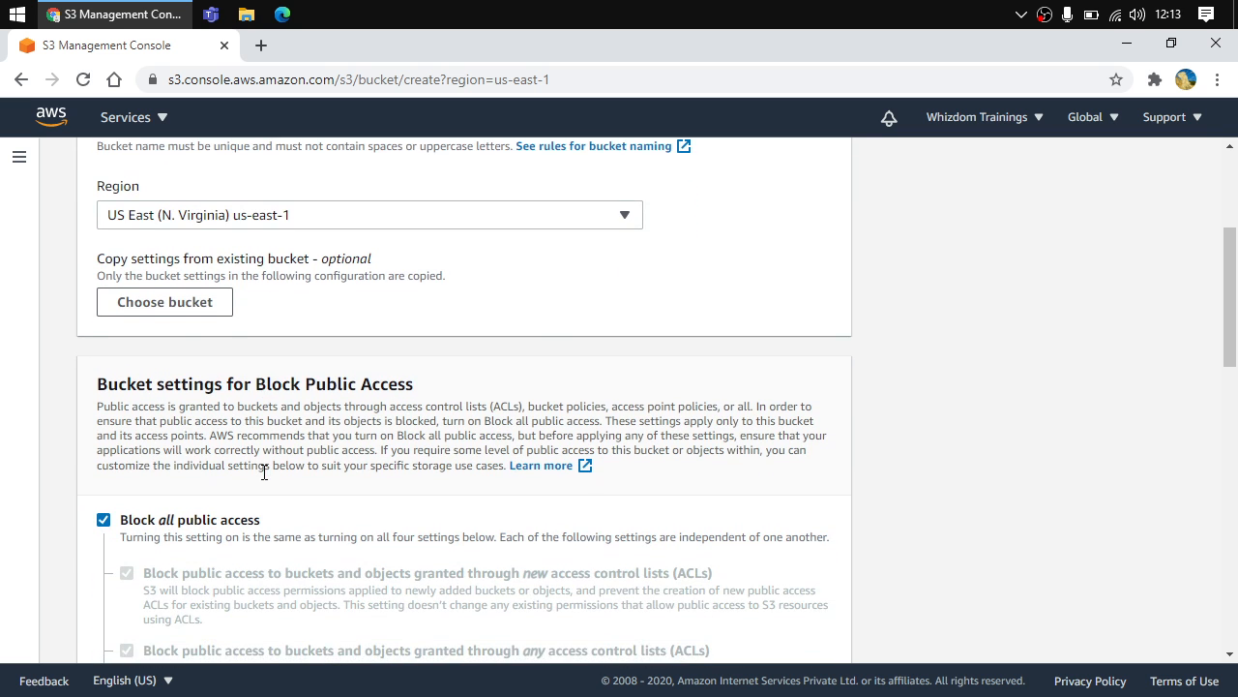
scroll(189, 517, down, 2)
scroll(188, 518, down, 1)
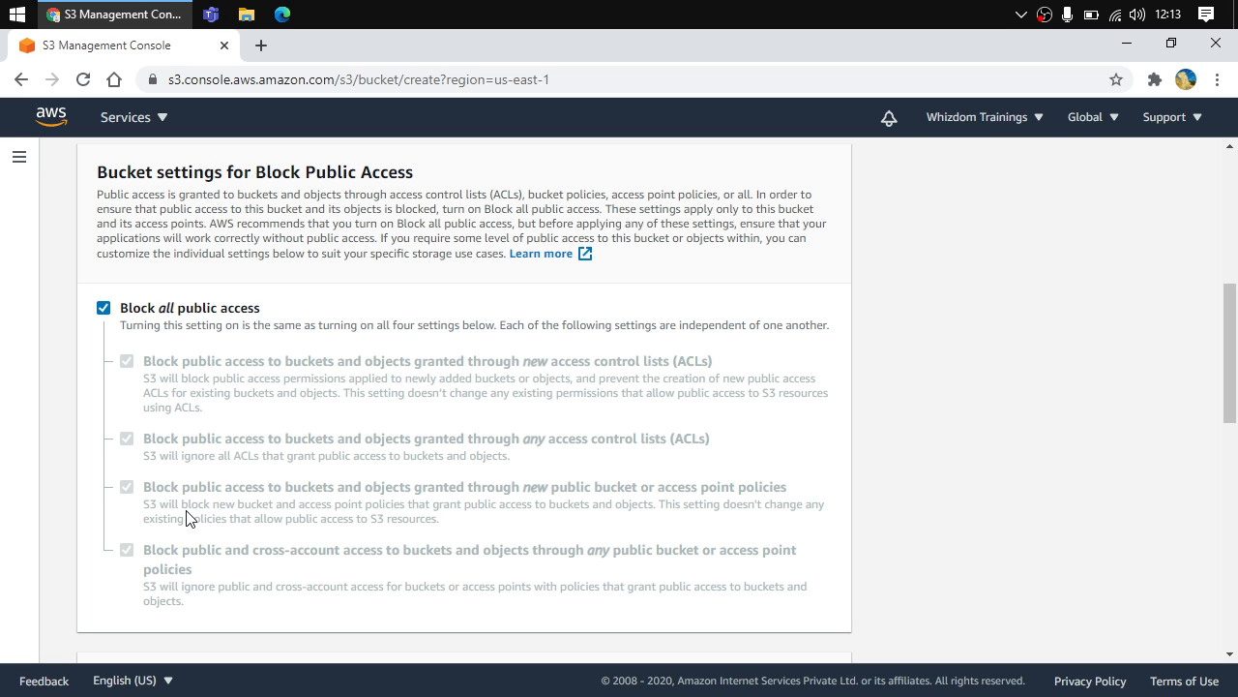
click(104, 307)
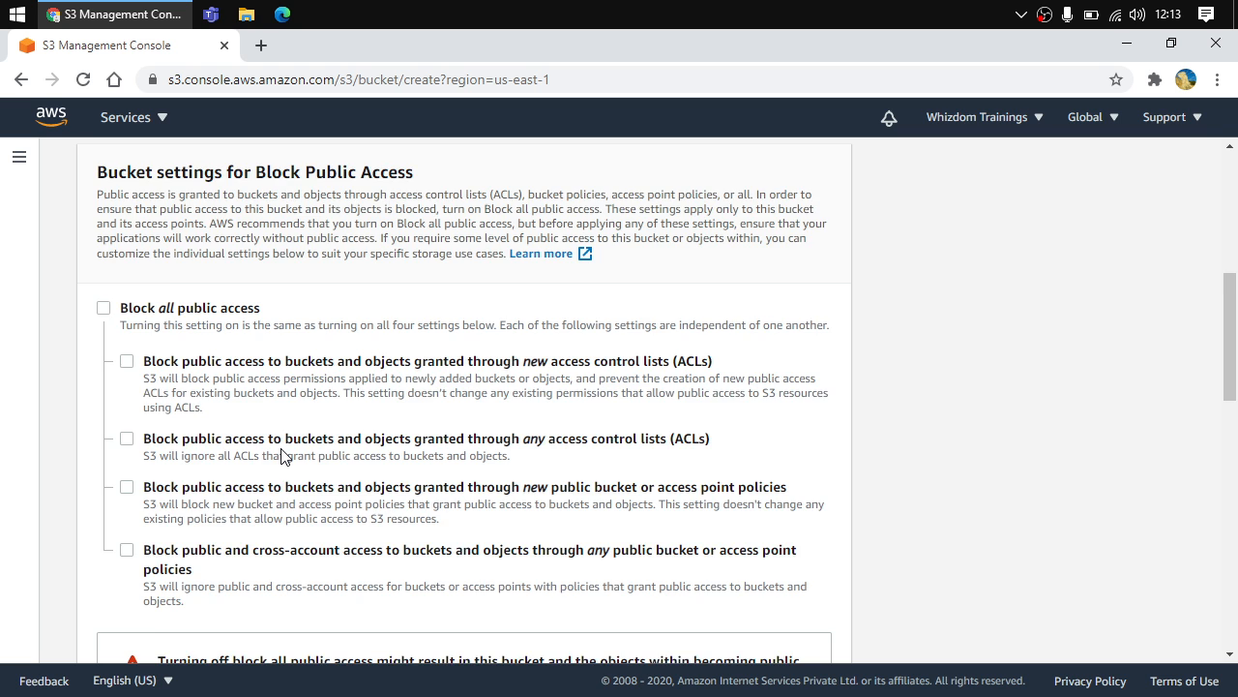
scroll(281, 455, down, 2)
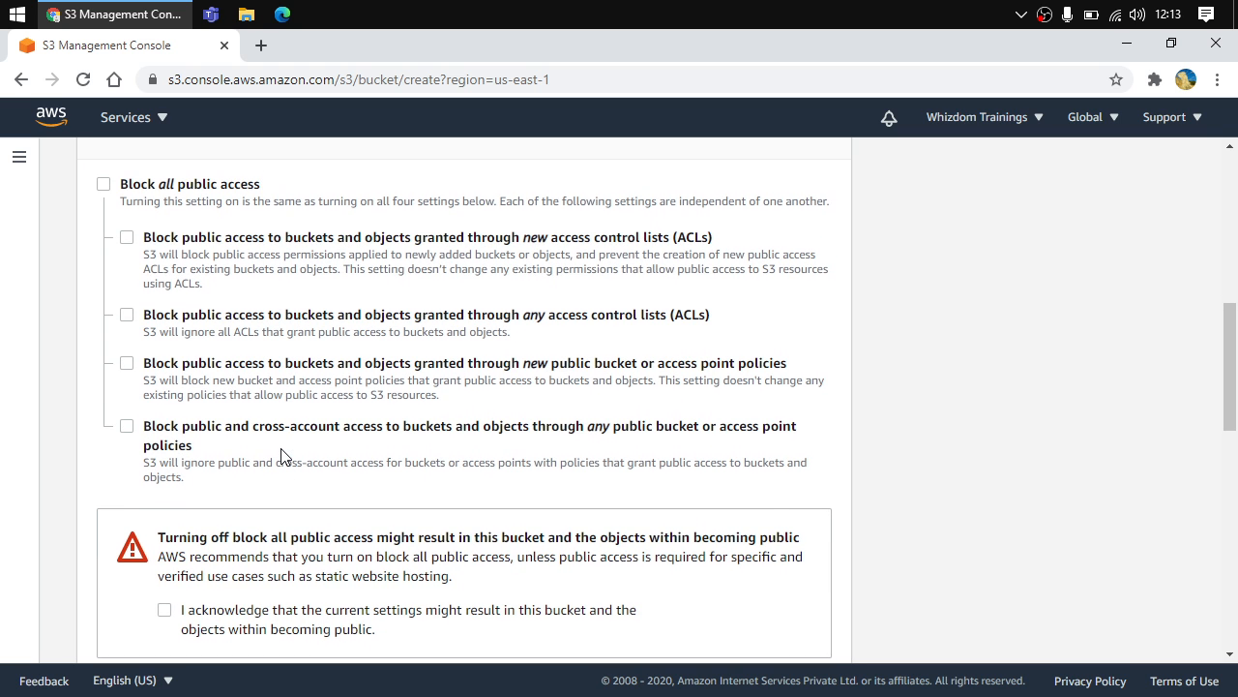
click(103, 184)
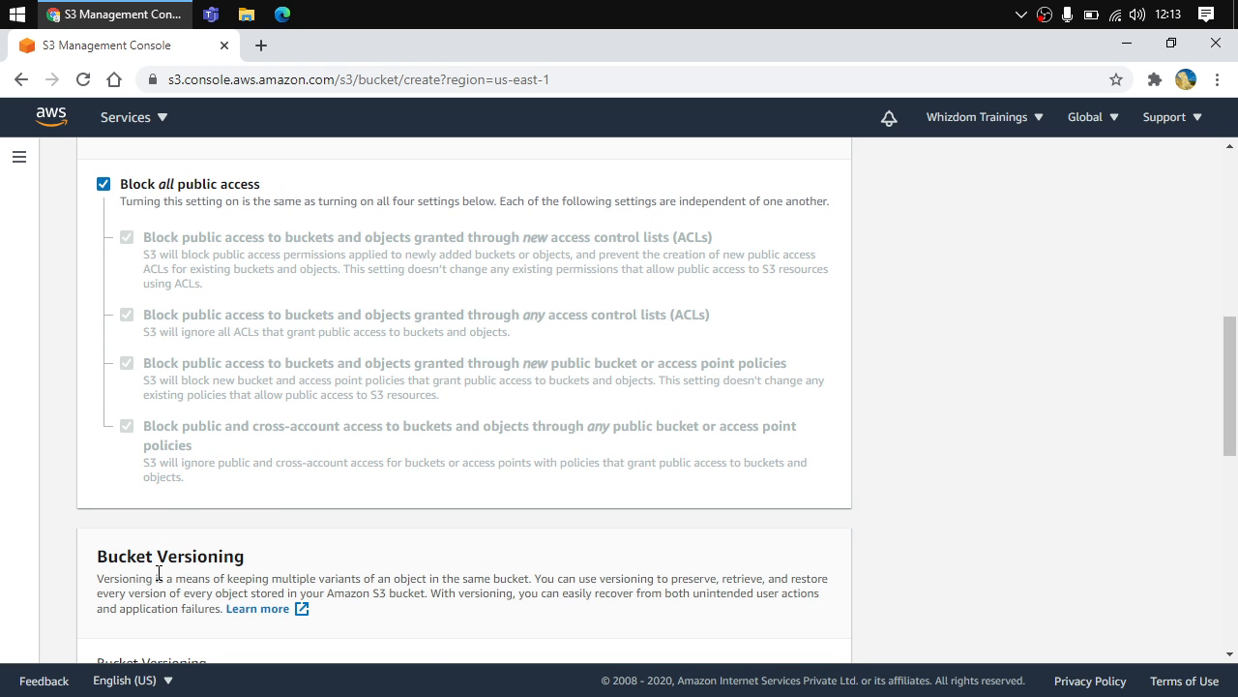
click(104, 184)
scroll(217, 616, down, 1)
scroll(218, 615, down, 1)
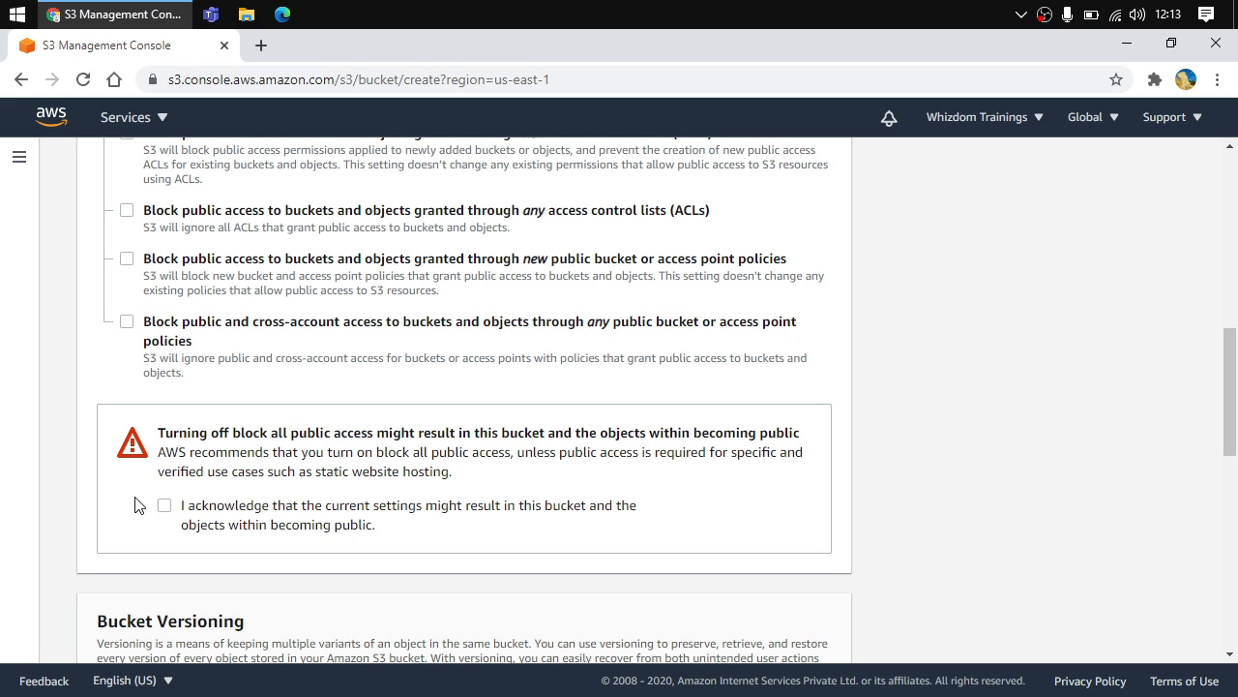
click(164, 507)
click(164, 507)
scroll(160, 511, up, 3)
scroll(160, 555, down, 2)
click(165, 561)
scroll(116, 387, up, 2)
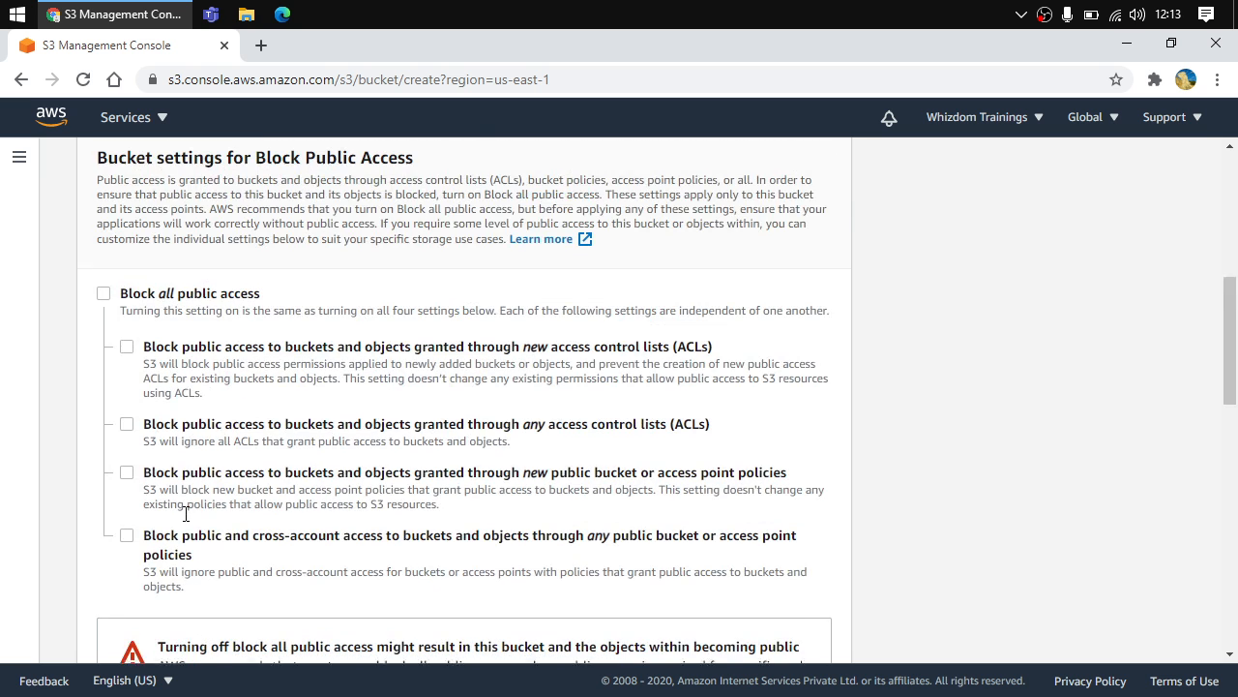
click(104, 298)
Create the bucket with the remaining settings left at their defaults
scroll(330, 486, down, 4)
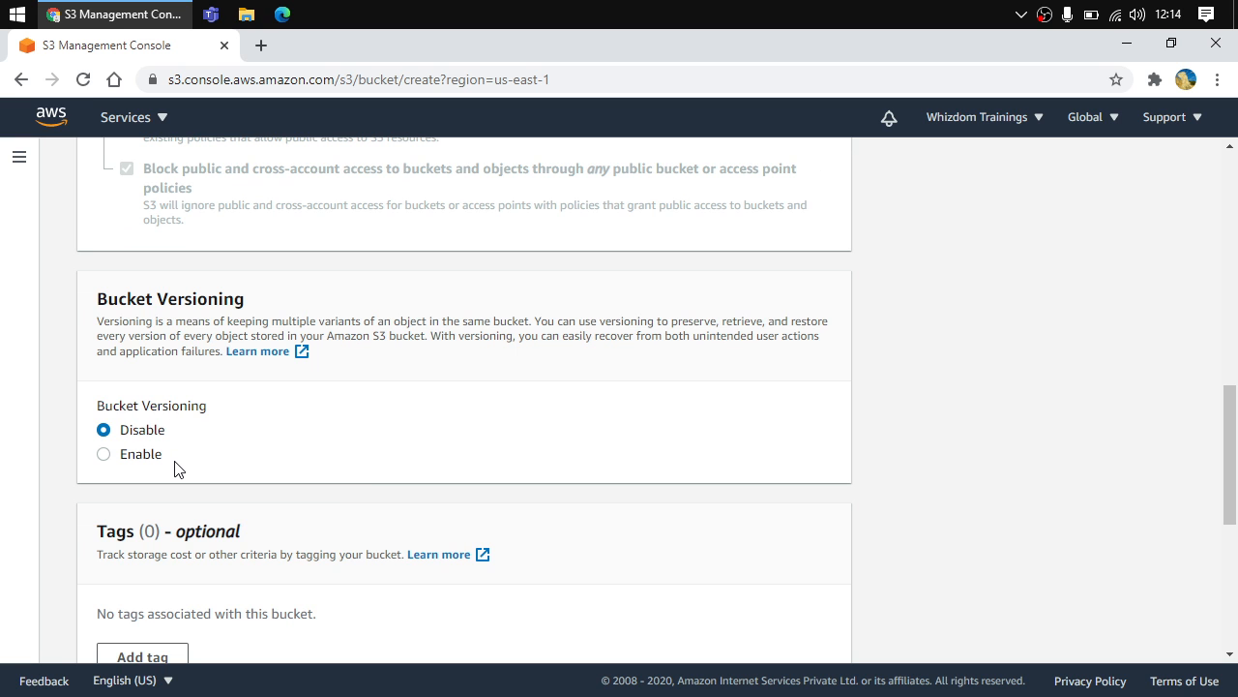
scroll(175, 468, down, 5)
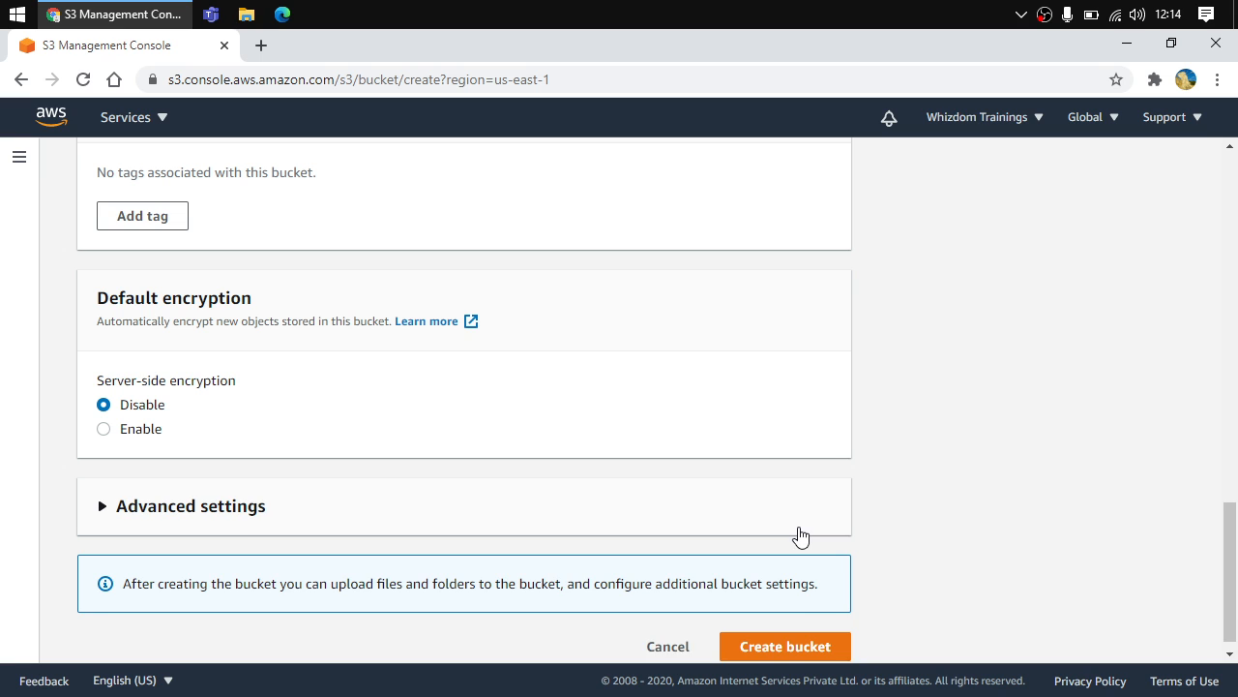
scroll(799, 535, down, 1)
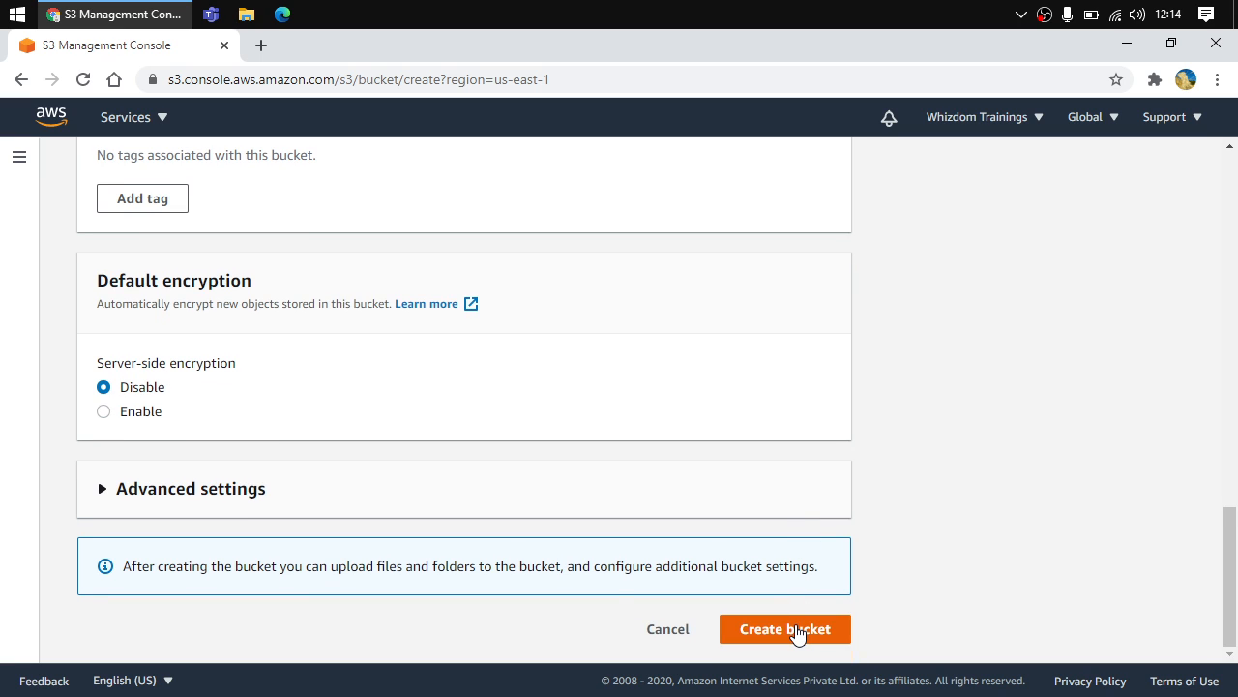
click(796, 632)
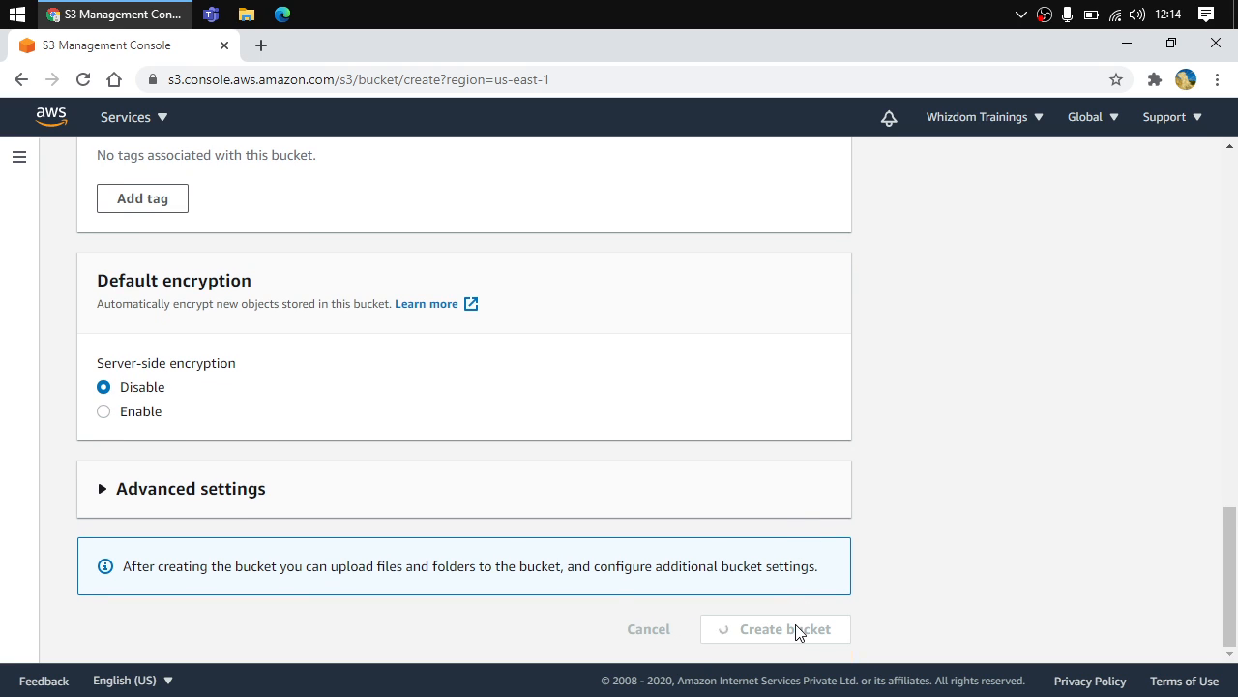
Compare the regions listed for the two buckets
scroll(332, 296, up, 7)
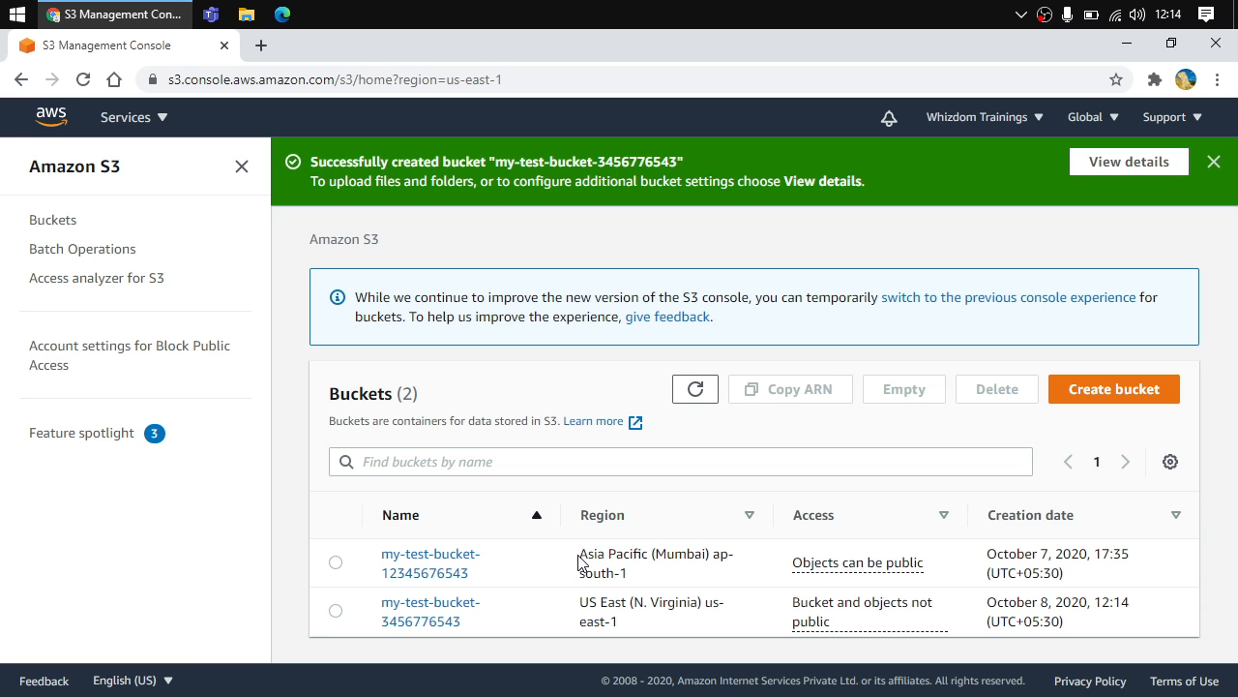
drag(578, 561, 630, 576)
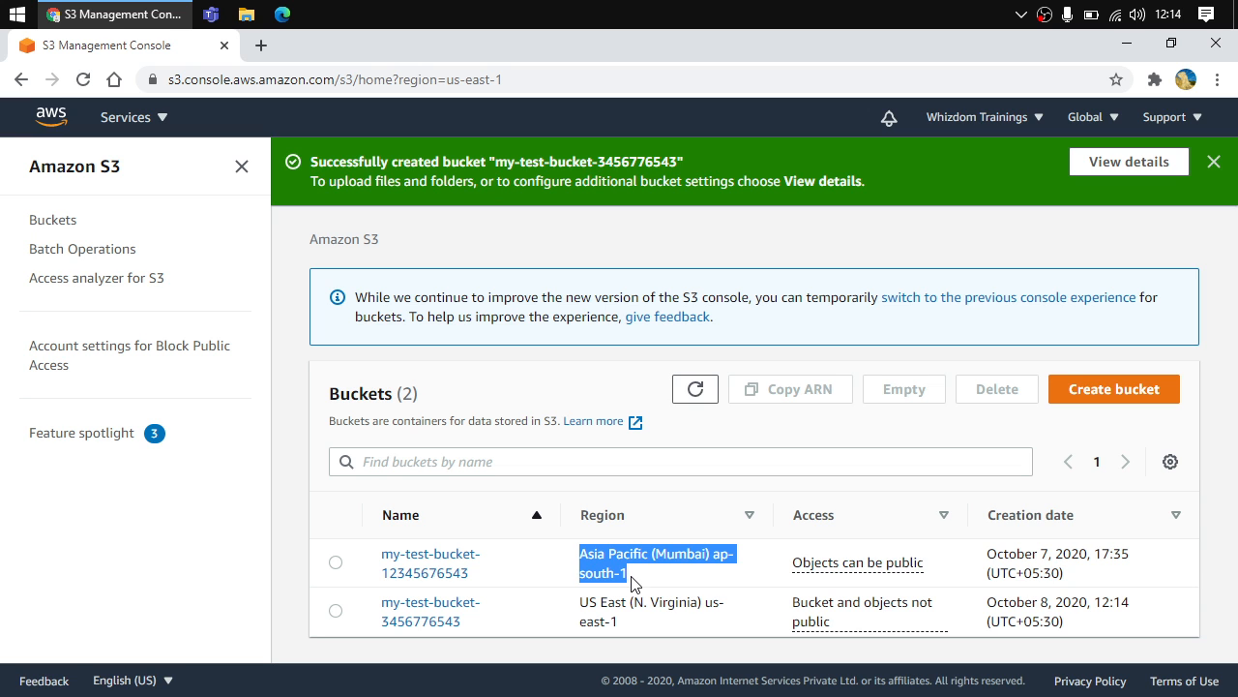
drag(571, 605, 663, 641)
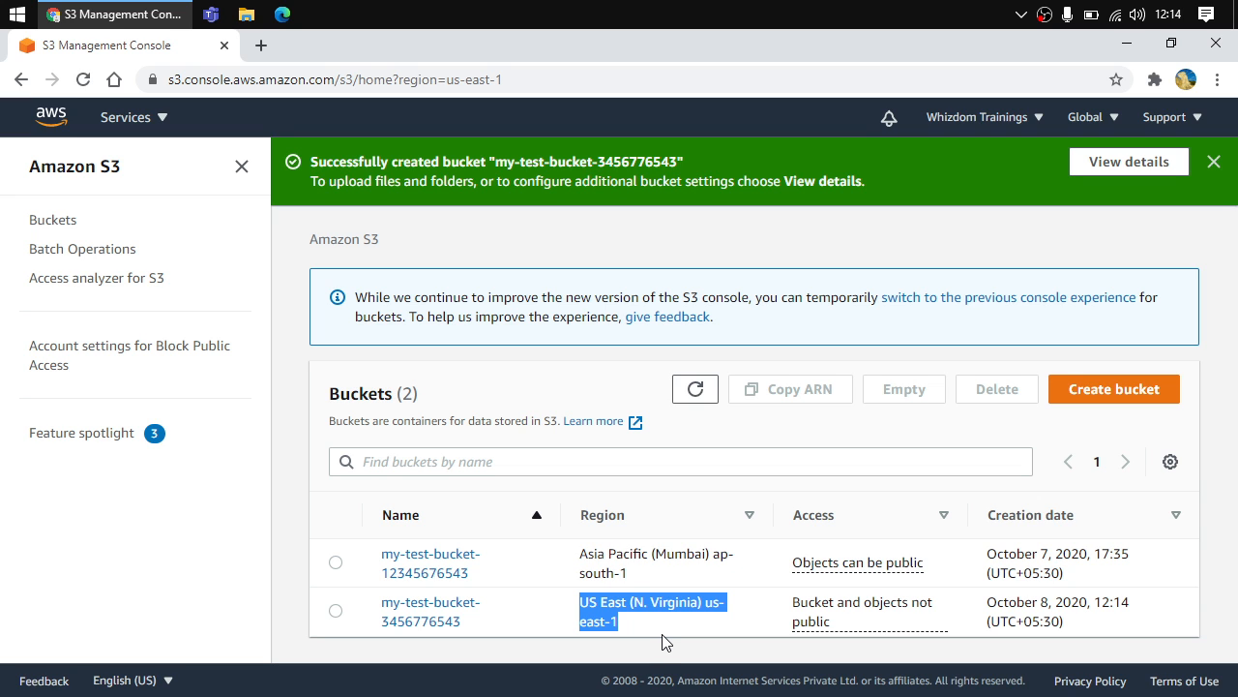
click(423, 615)
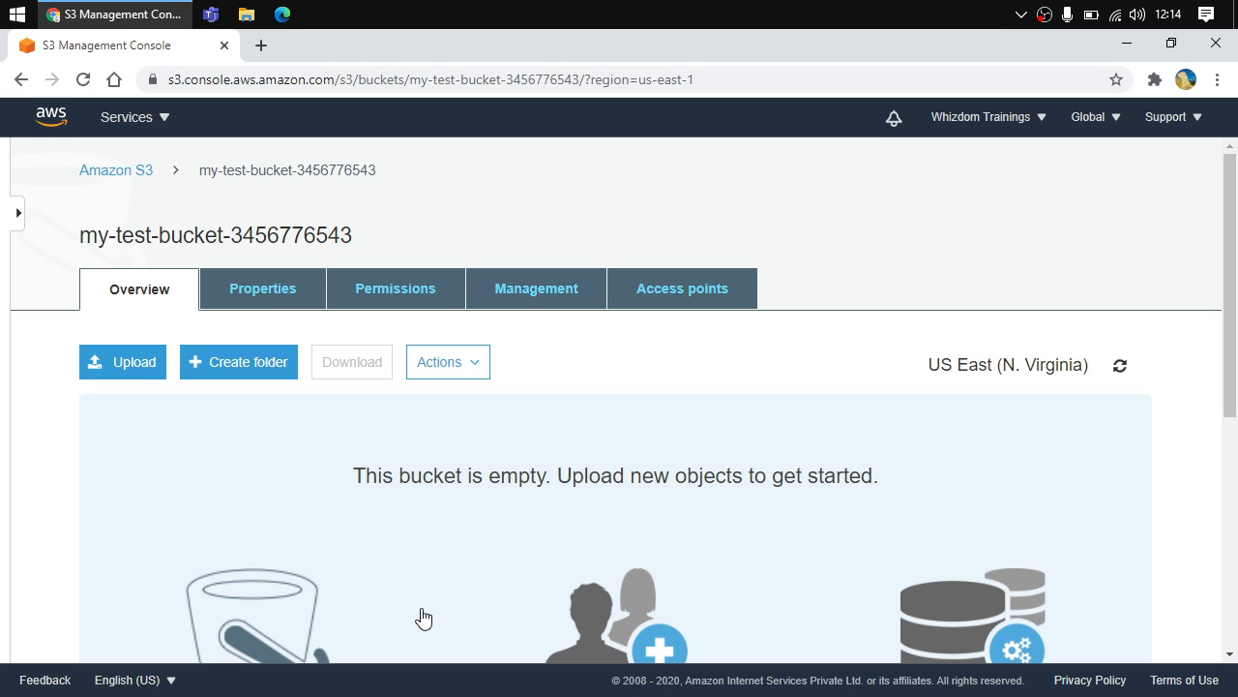
click(121, 358)
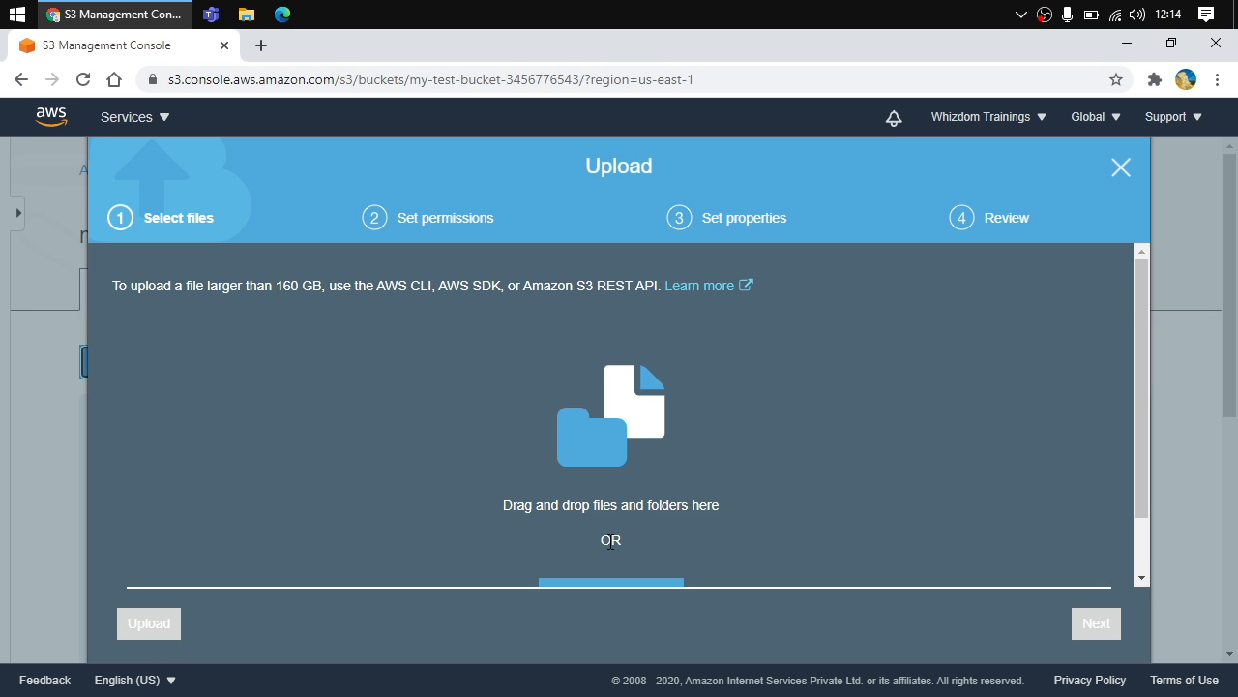
scroll(606, 543, down, 1)
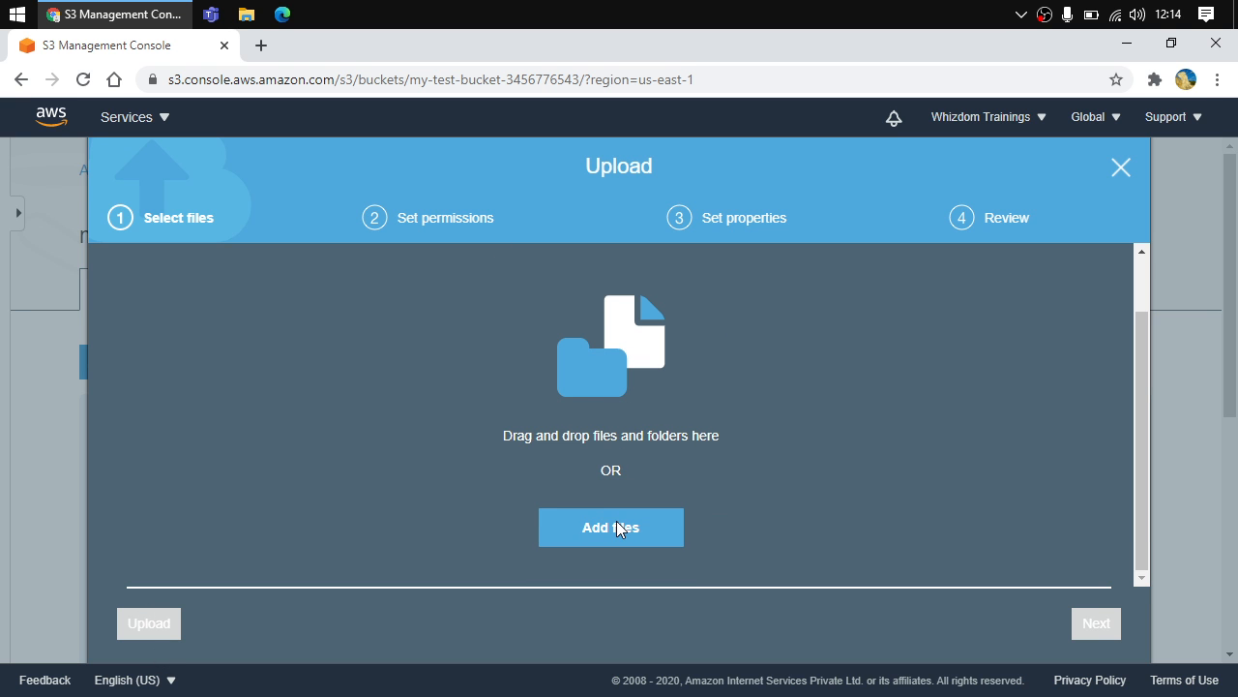
click(616, 522)
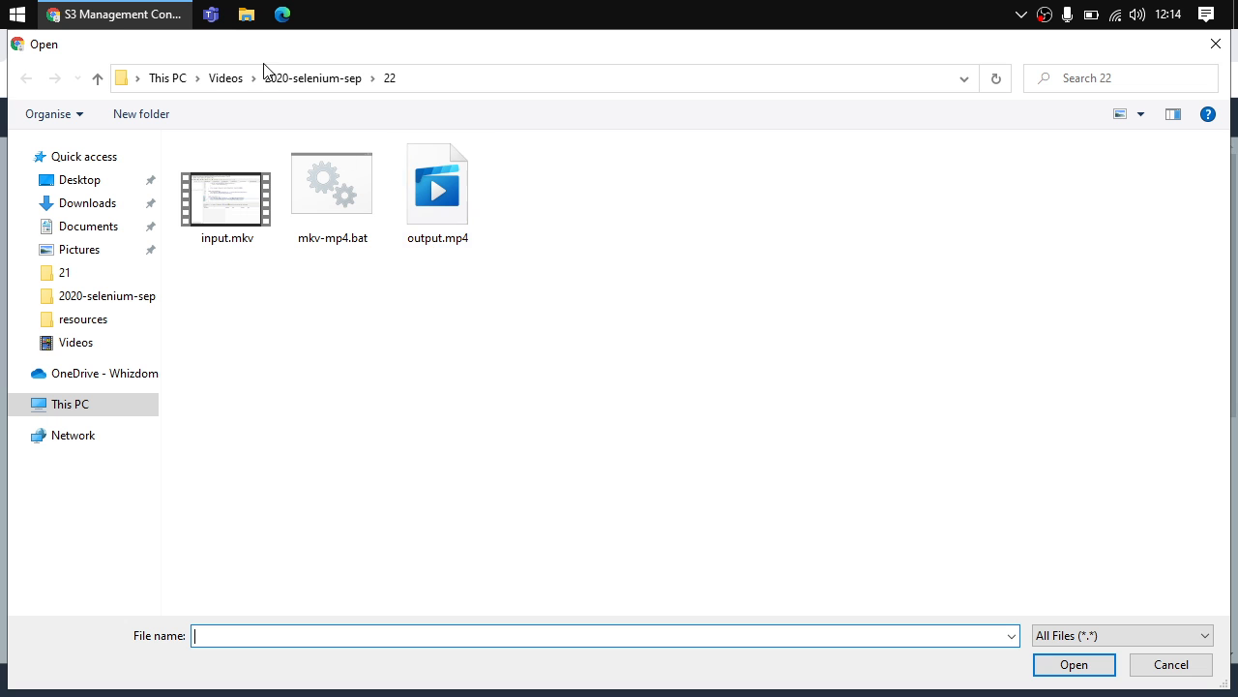
Add Servers and Databases.png from the Pictures folder and continue to the permissions step
click(221, 78)
click(168, 81)
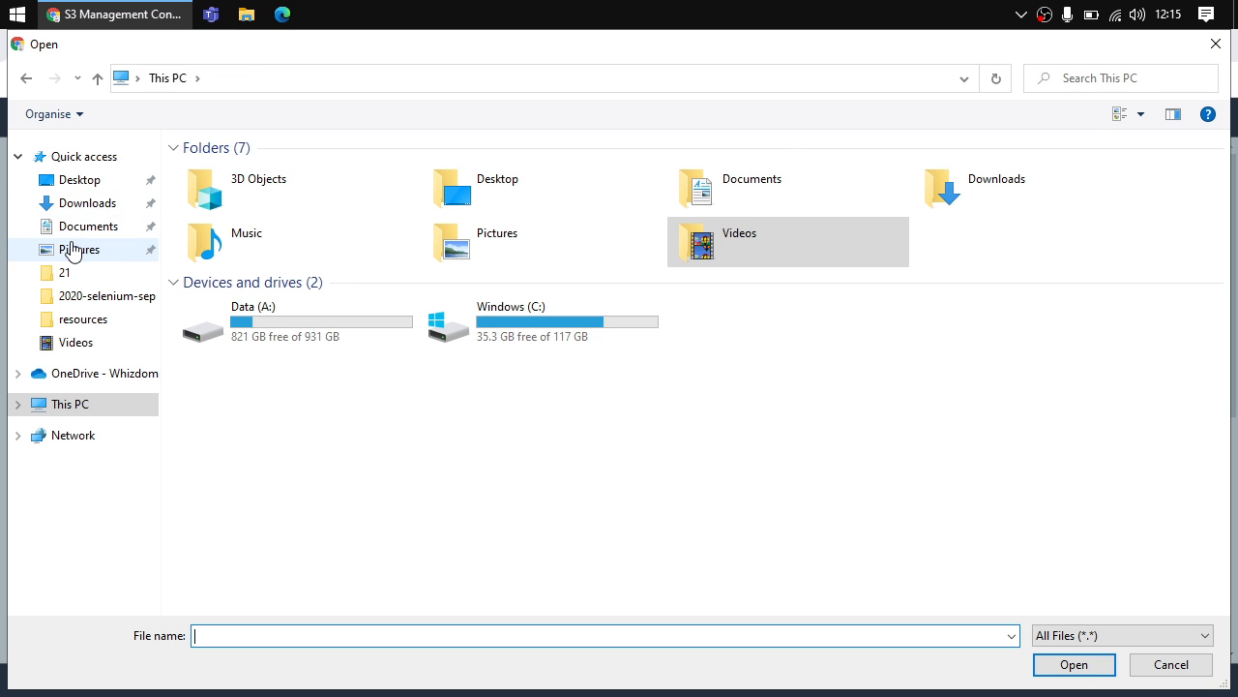
click(75, 248)
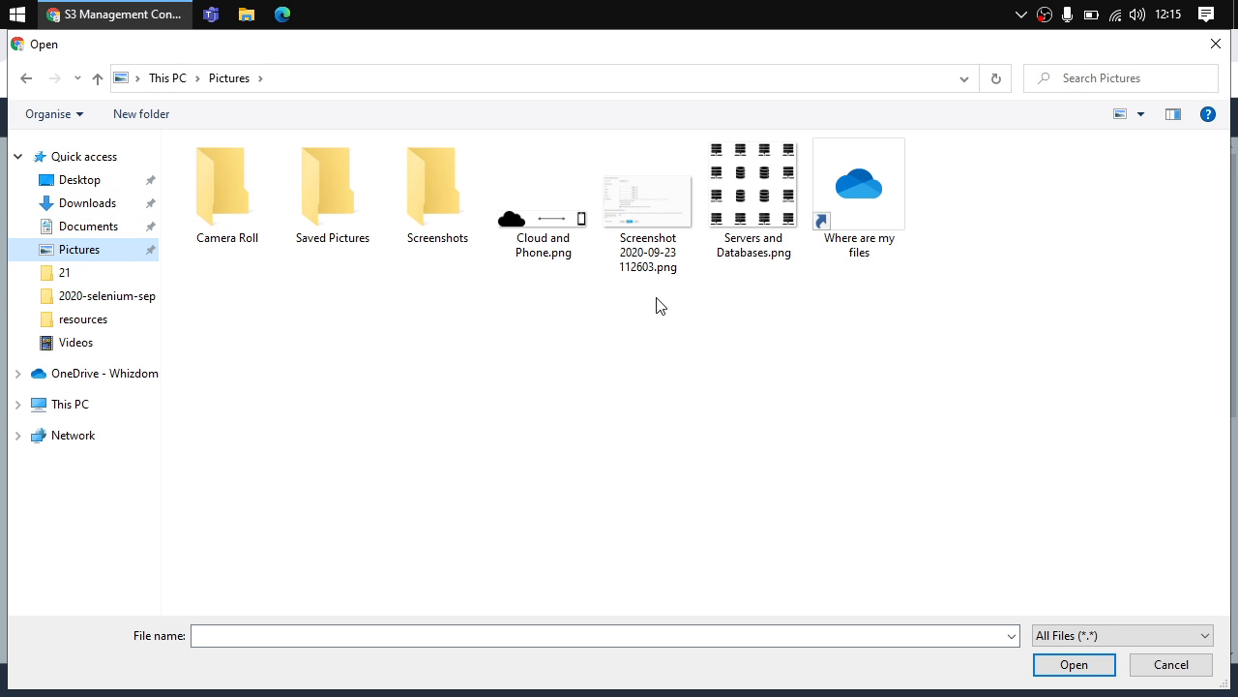
click(786, 222)
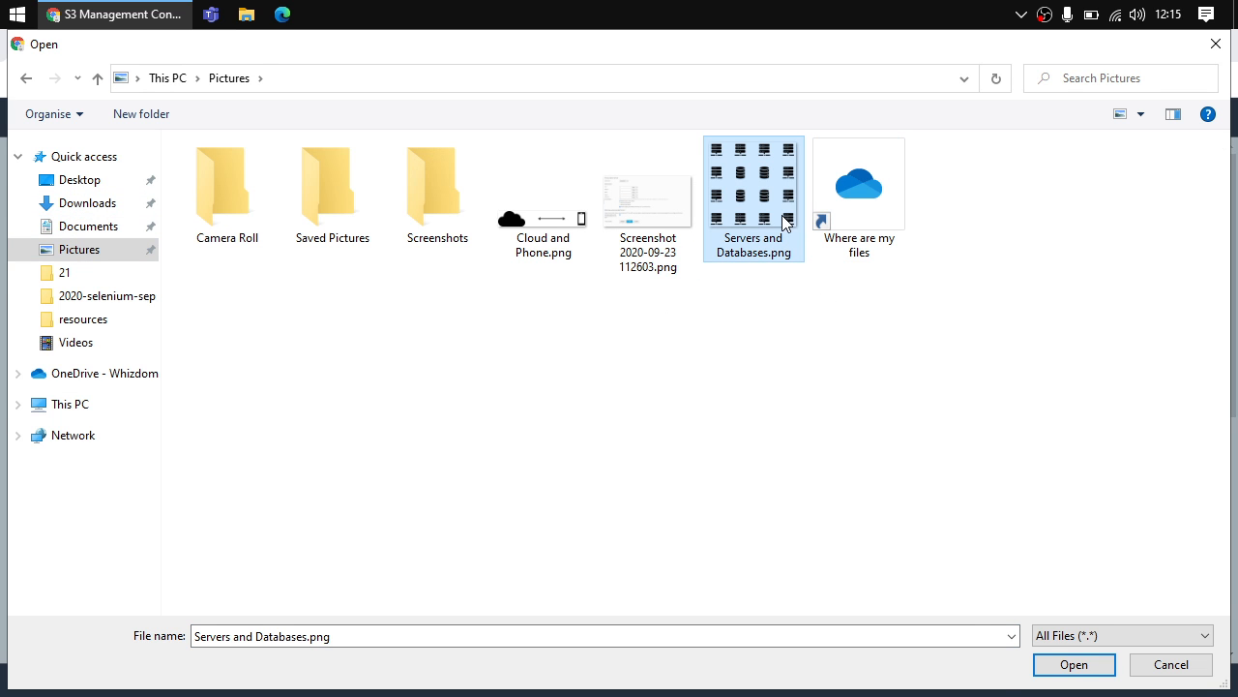
click(1060, 664)
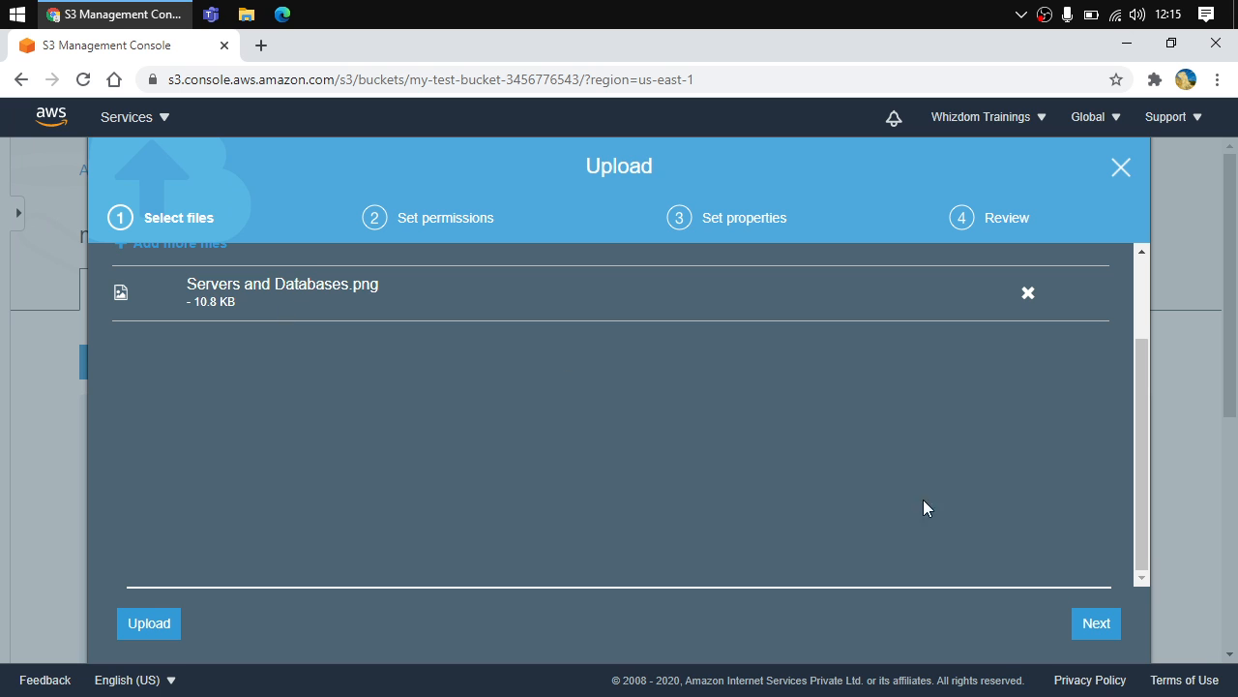
click(1100, 623)
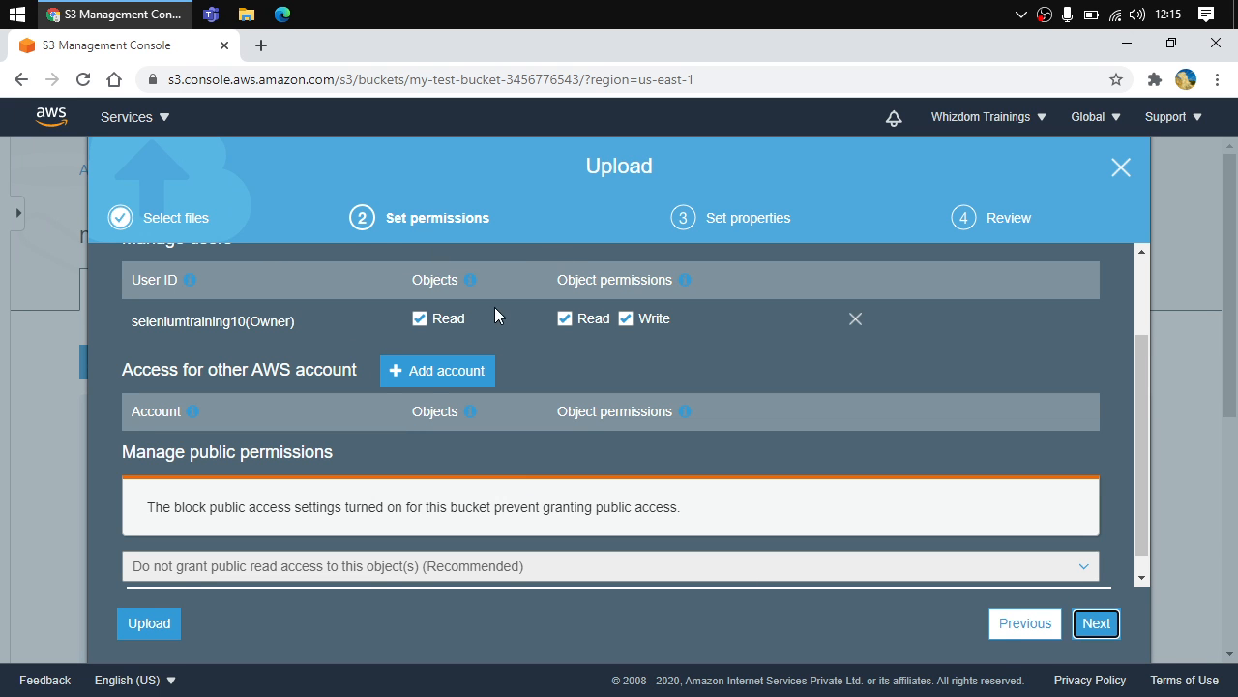
Keep the default object permissions and continue to the properties step
click(626, 319)
scroll(571, 344, up, 2)
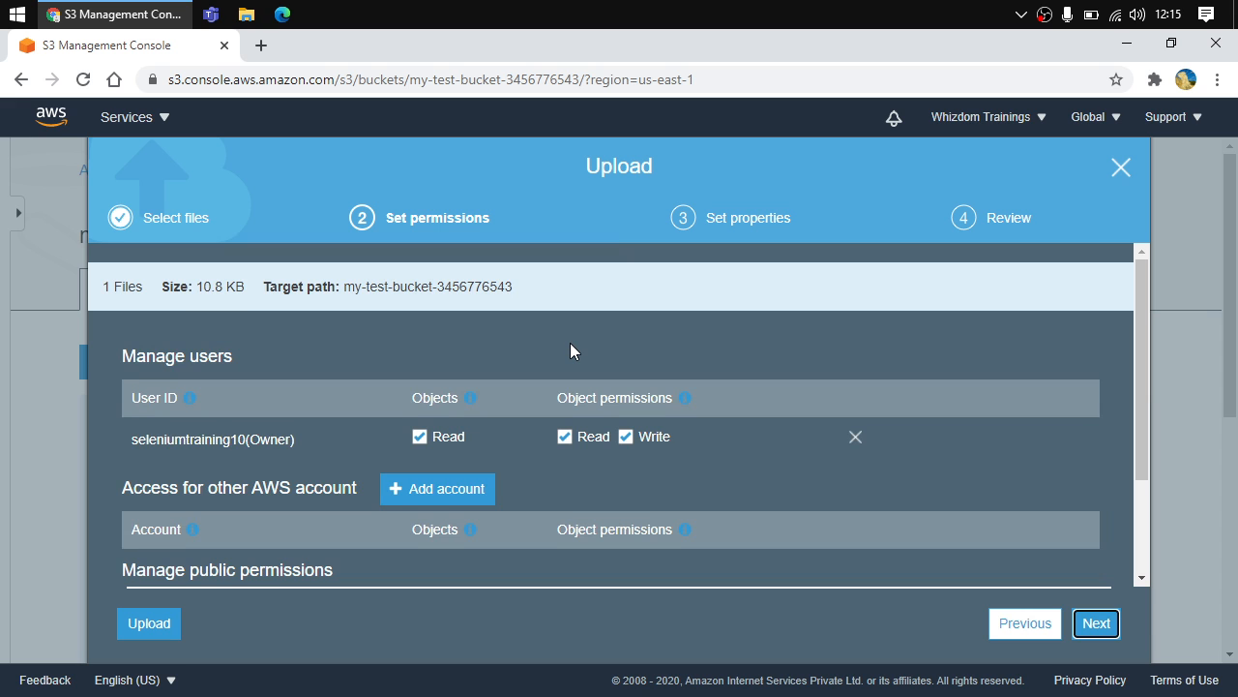
scroll(571, 344, down, 2)
scroll(571, 345, down, 1)
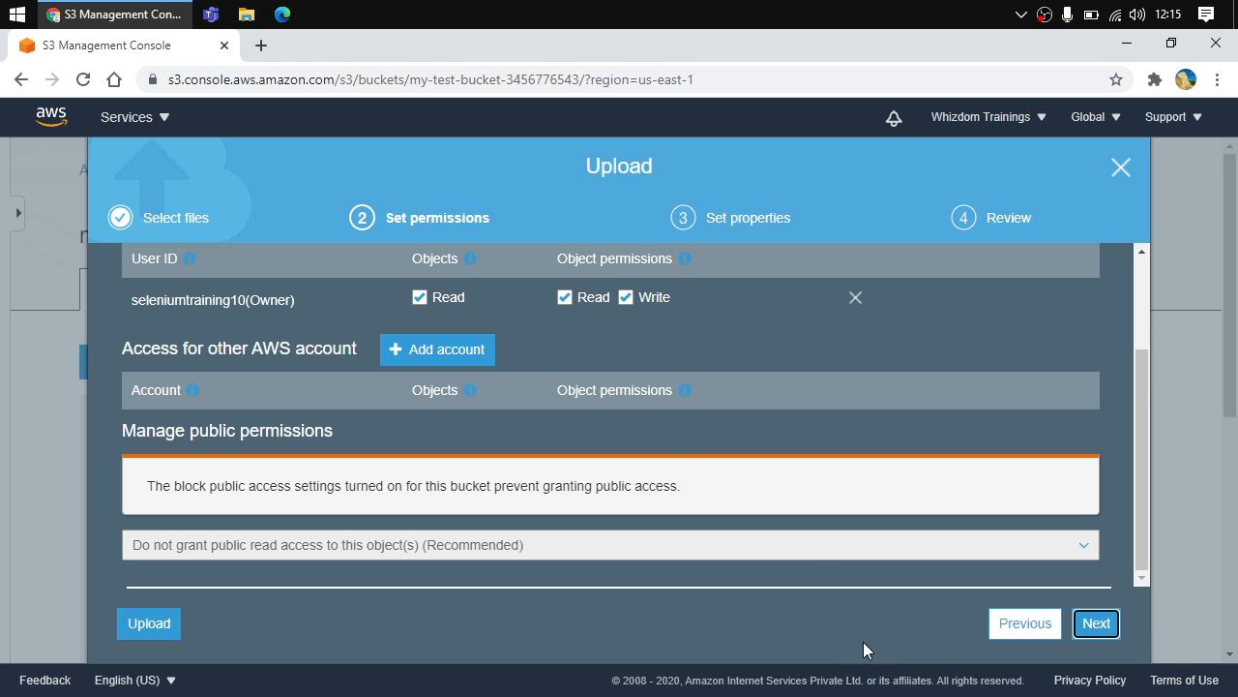
click(1085, 629)
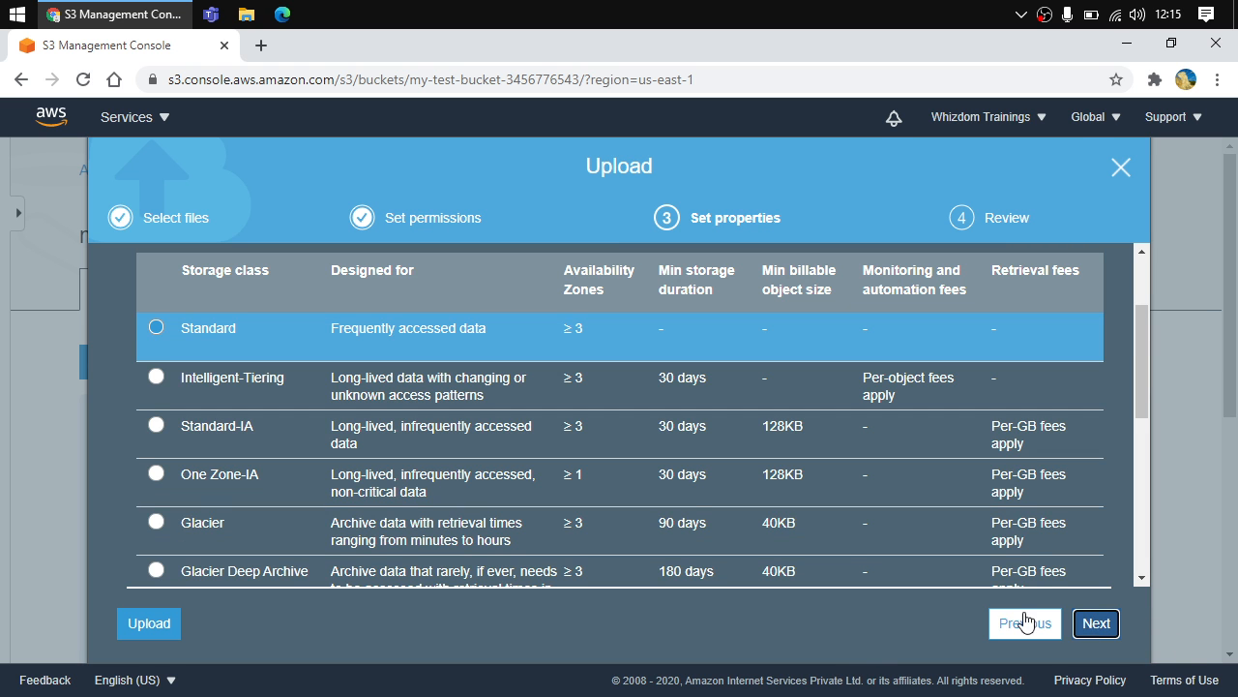
Examine the storage class options available for the upload
scroll(606, 470, down, 1)
scroll(607, 470, up, 1)
scroll(606, 470, up, 1)
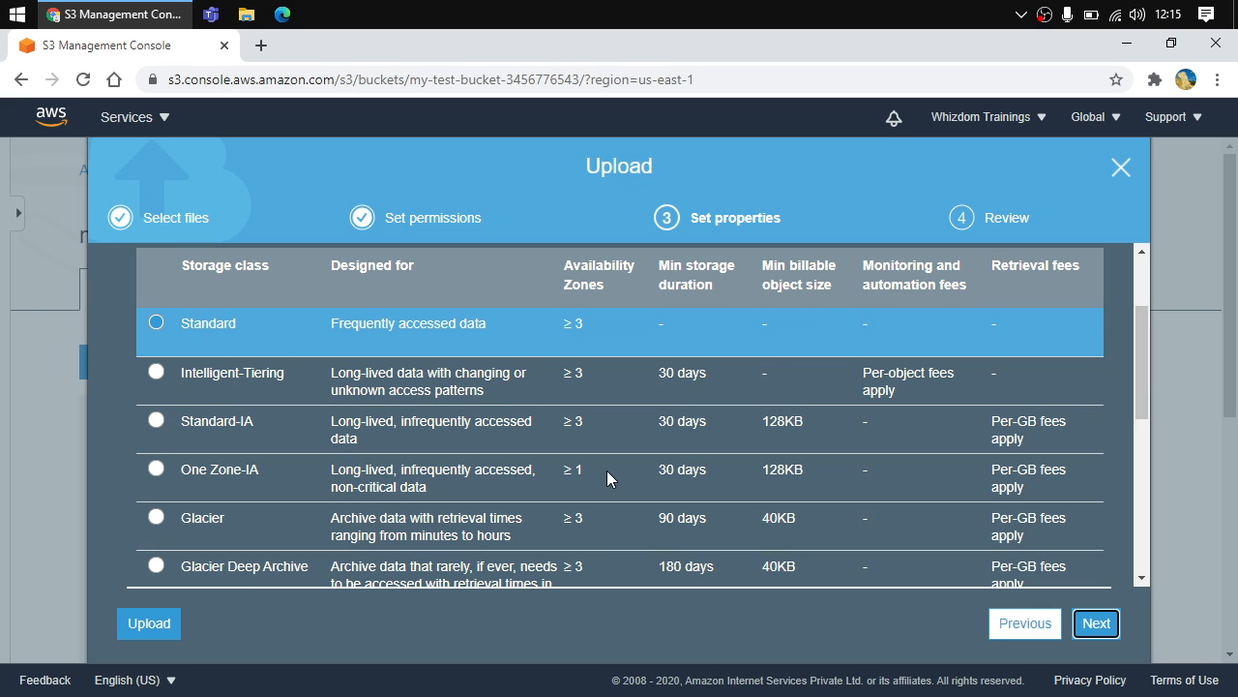
scroll(467, 456, down, 1)
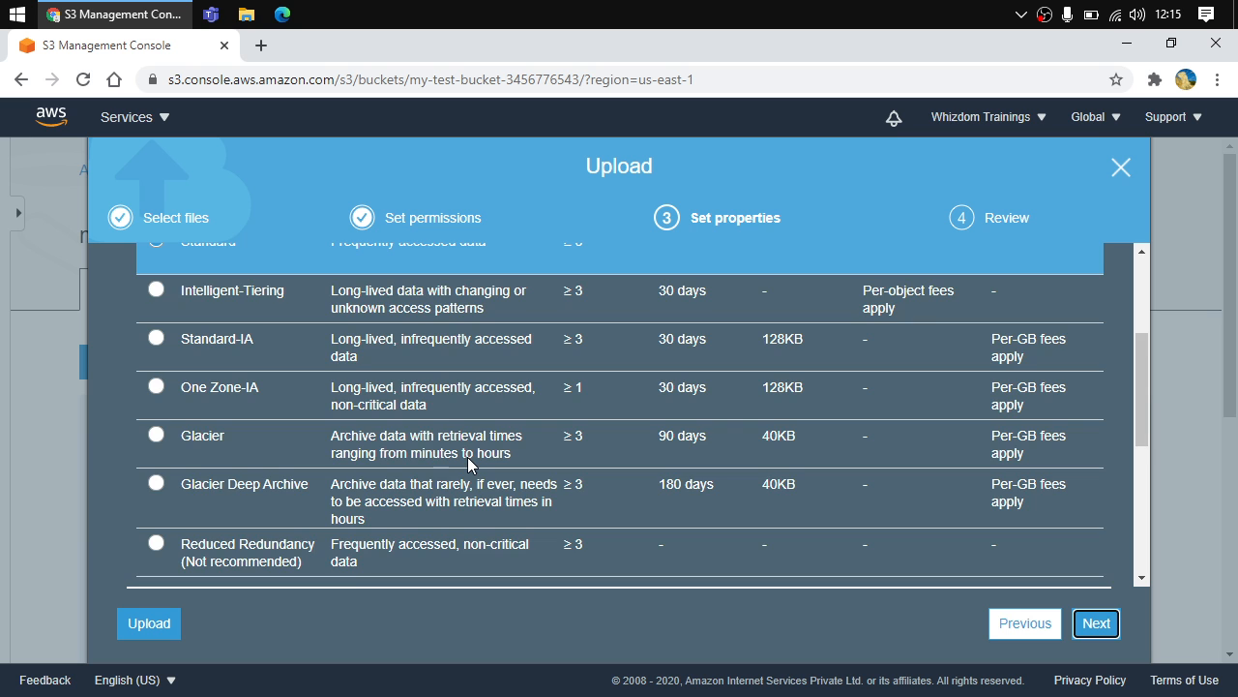
scroll(467, 457, up, 2)
scroll(468, 457, down, 2)
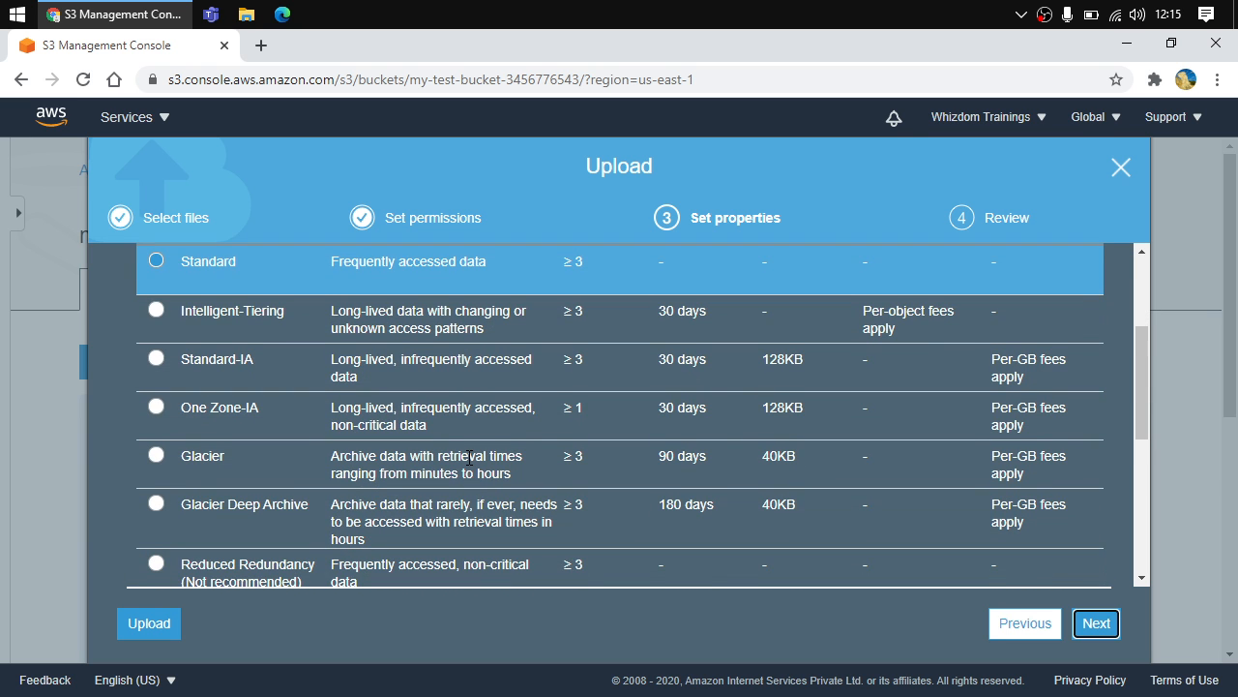
scroll(469, 456, up, 2)
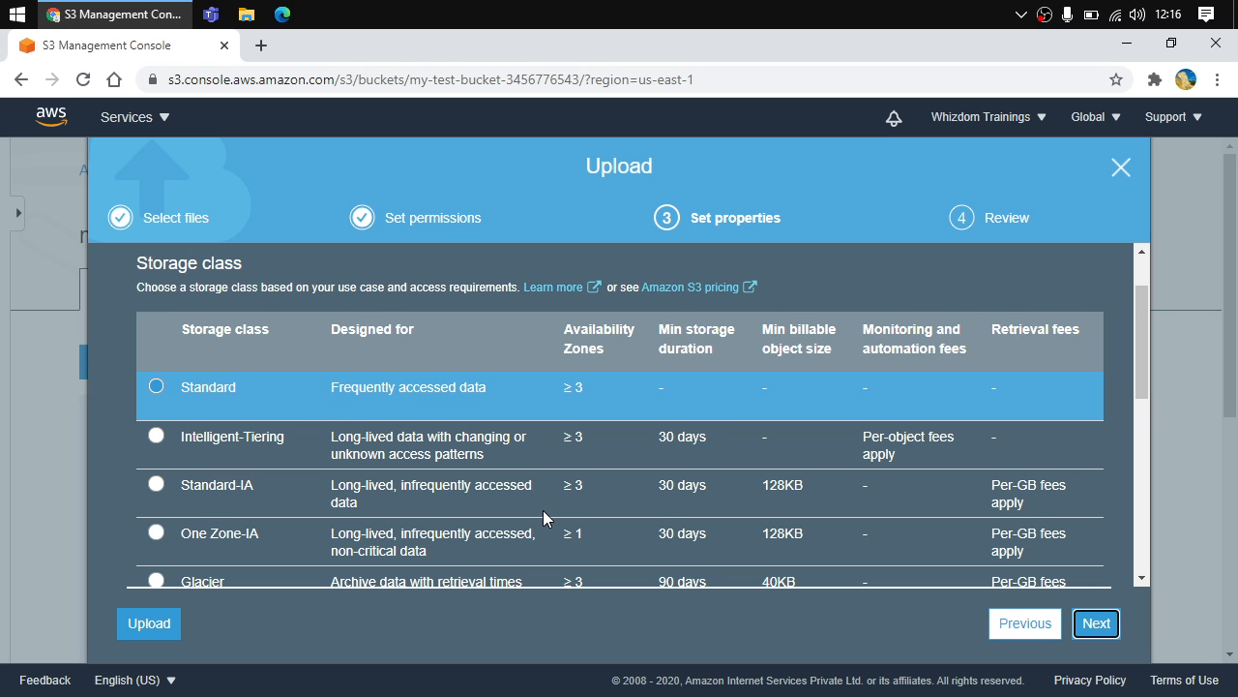
scroll(542, 510, down, 3)
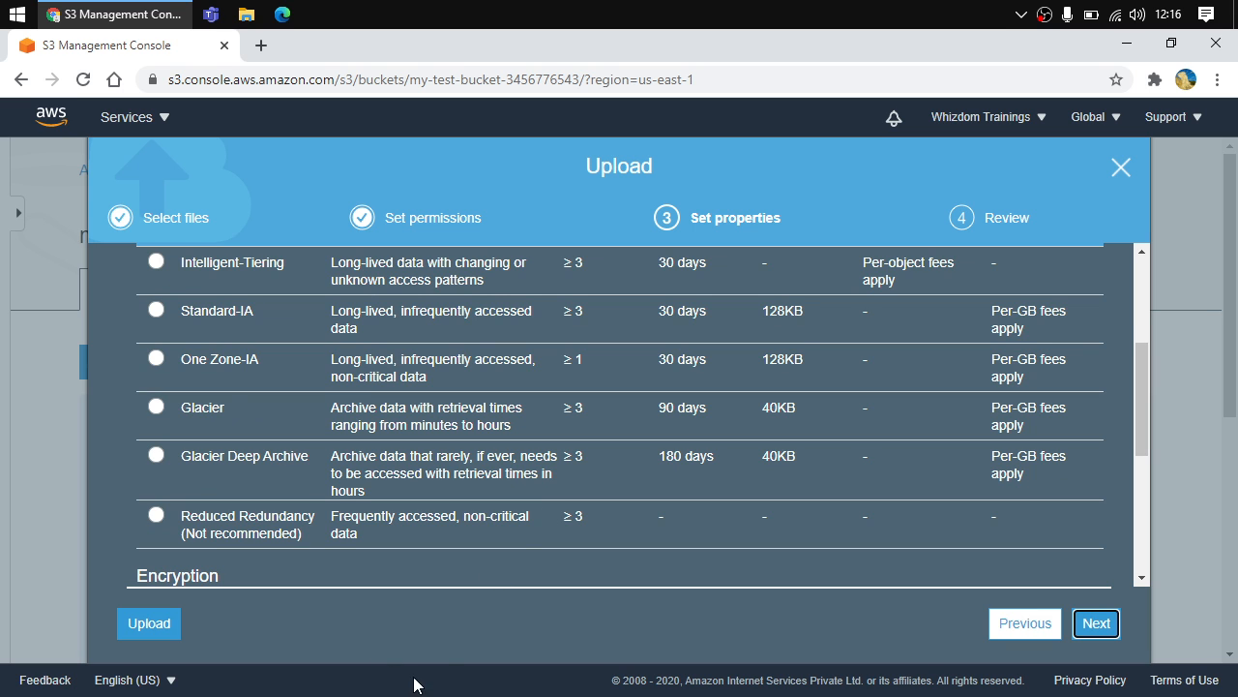
scroll(226, 401, up, 1)
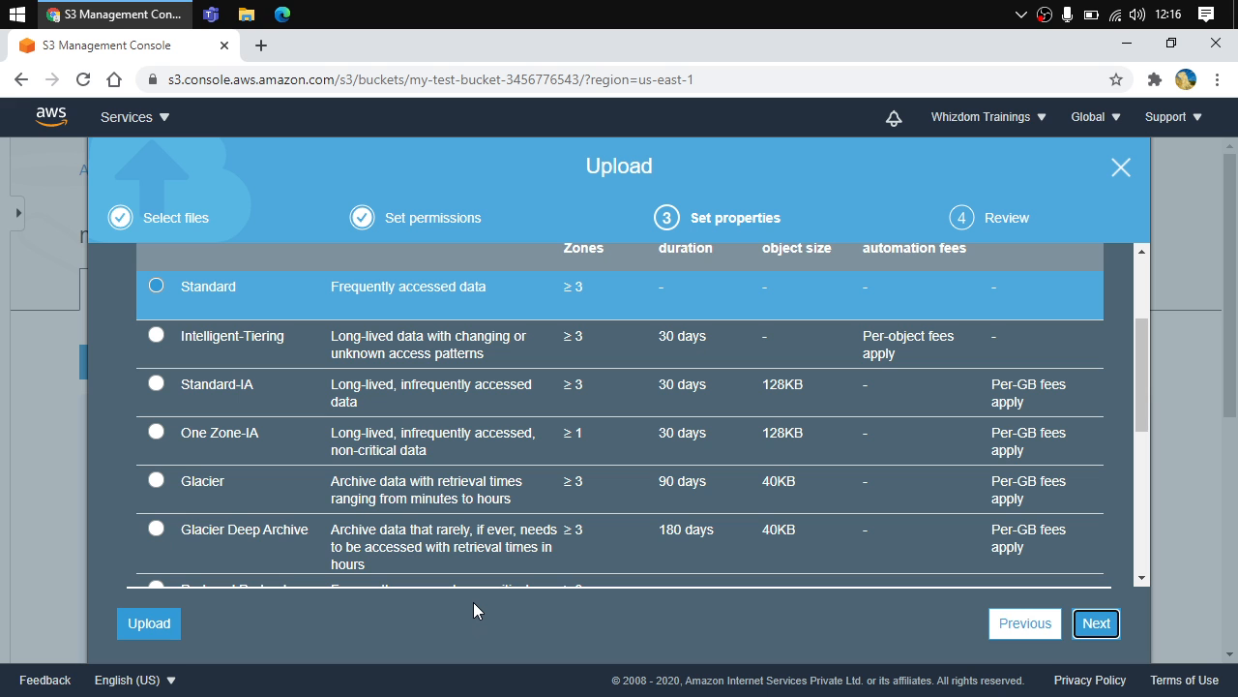
scroll(539, 510, up, 2)
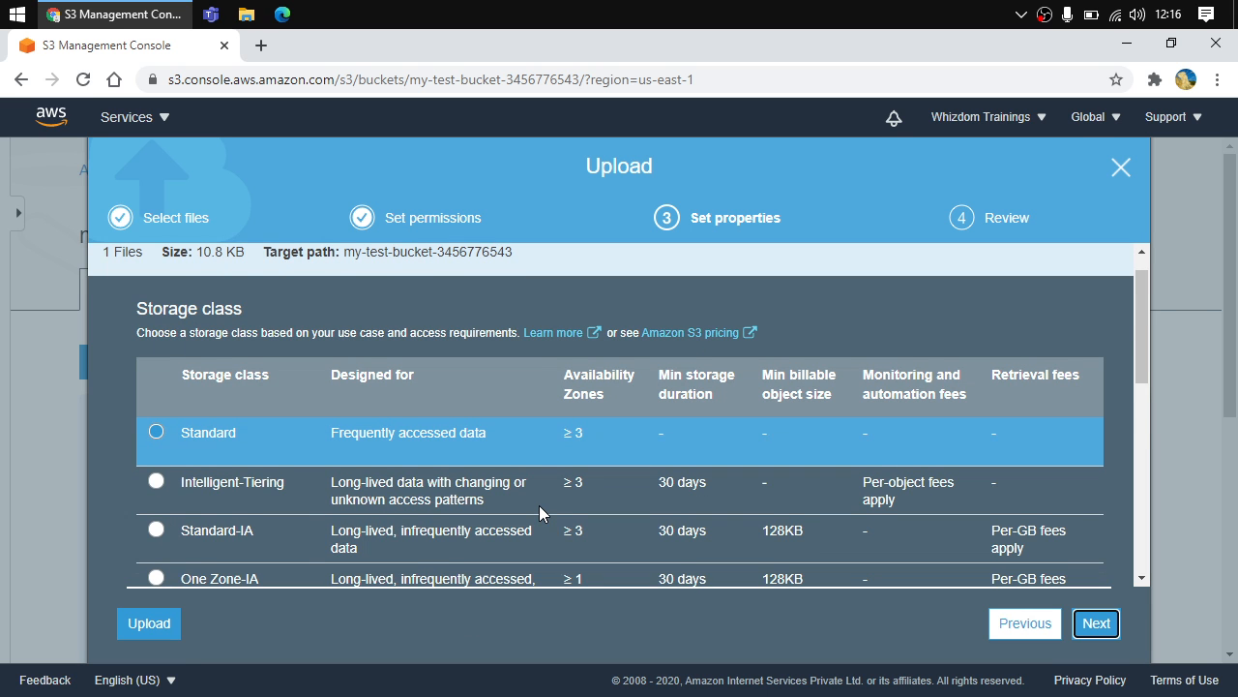
scroll(539, 505, down, 2)
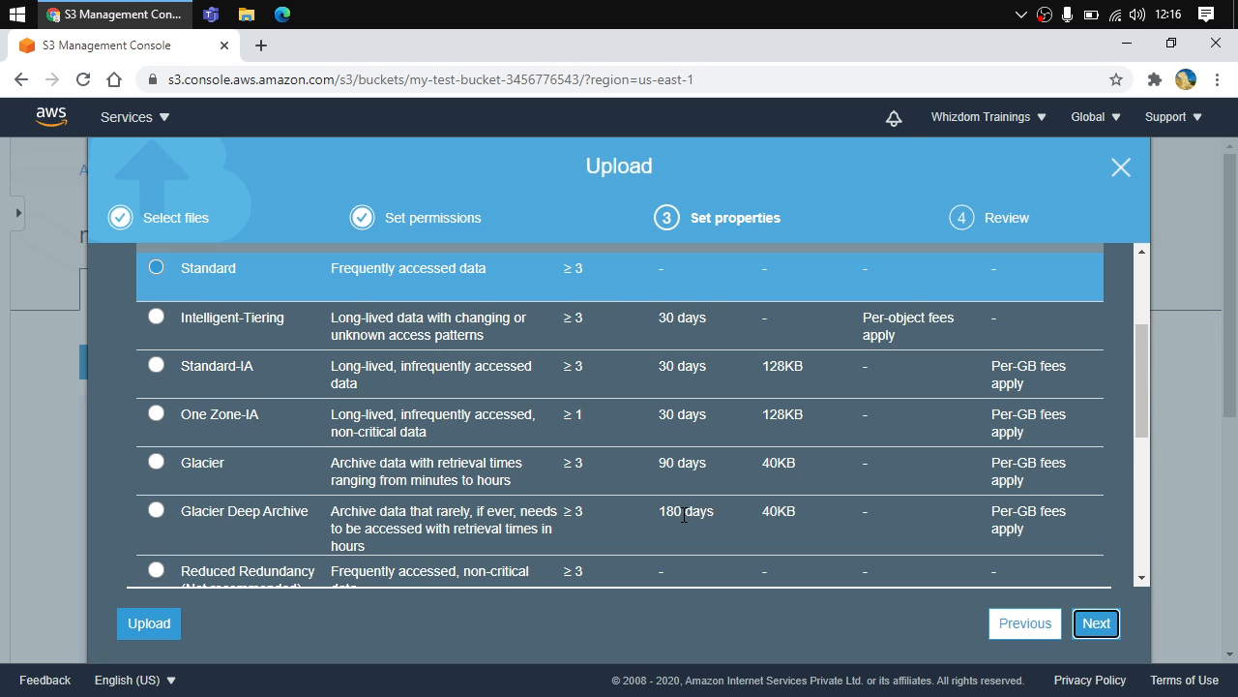
scroll(684, 515, down, 1)
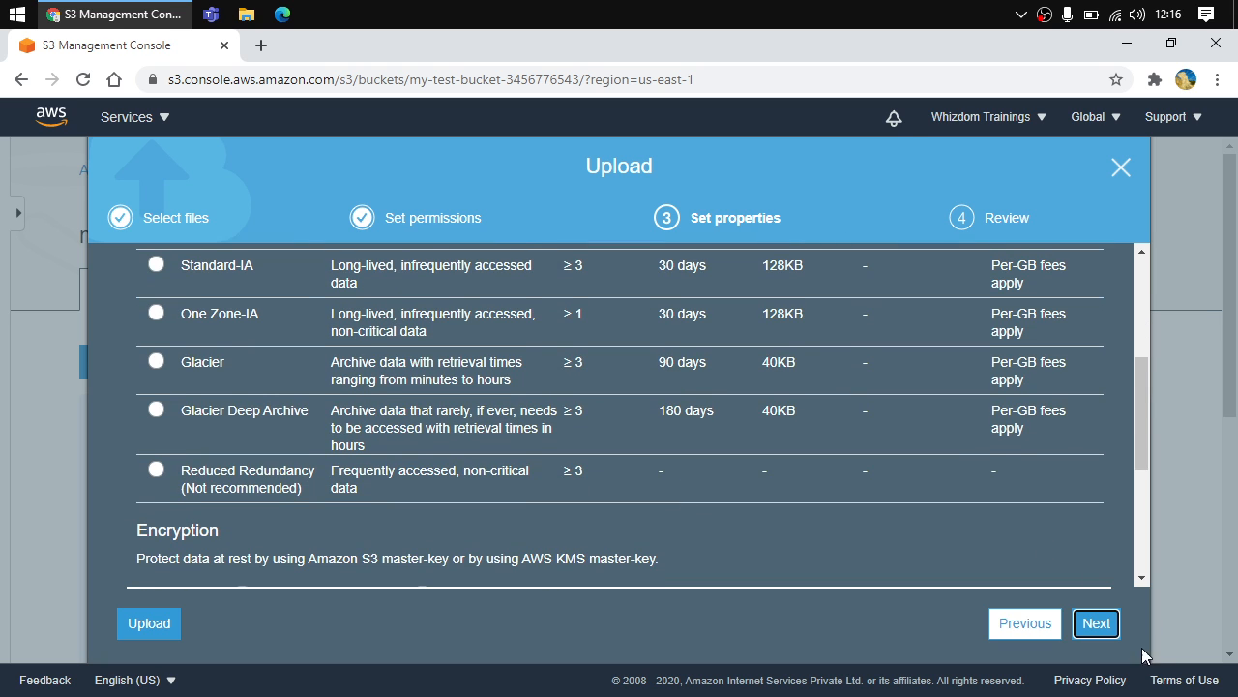
Continue to the review step with the Standard storage class and upload the file to the bucket
click(1097, 623)
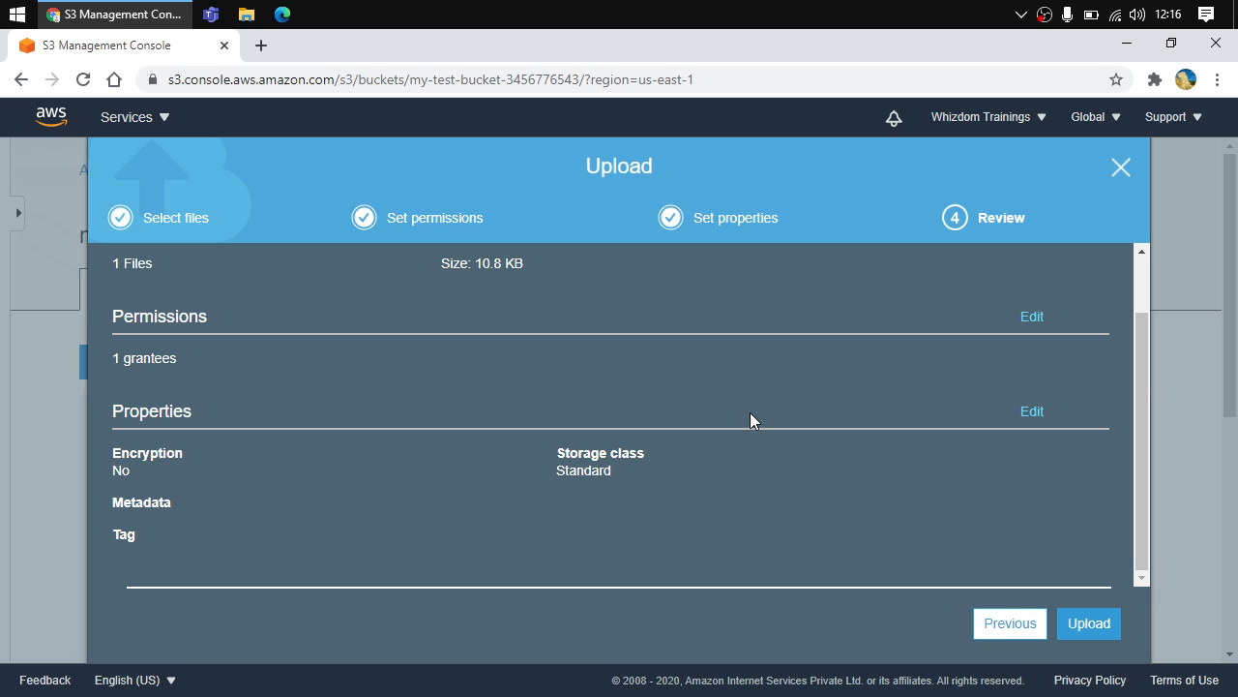
click(1088, 631)
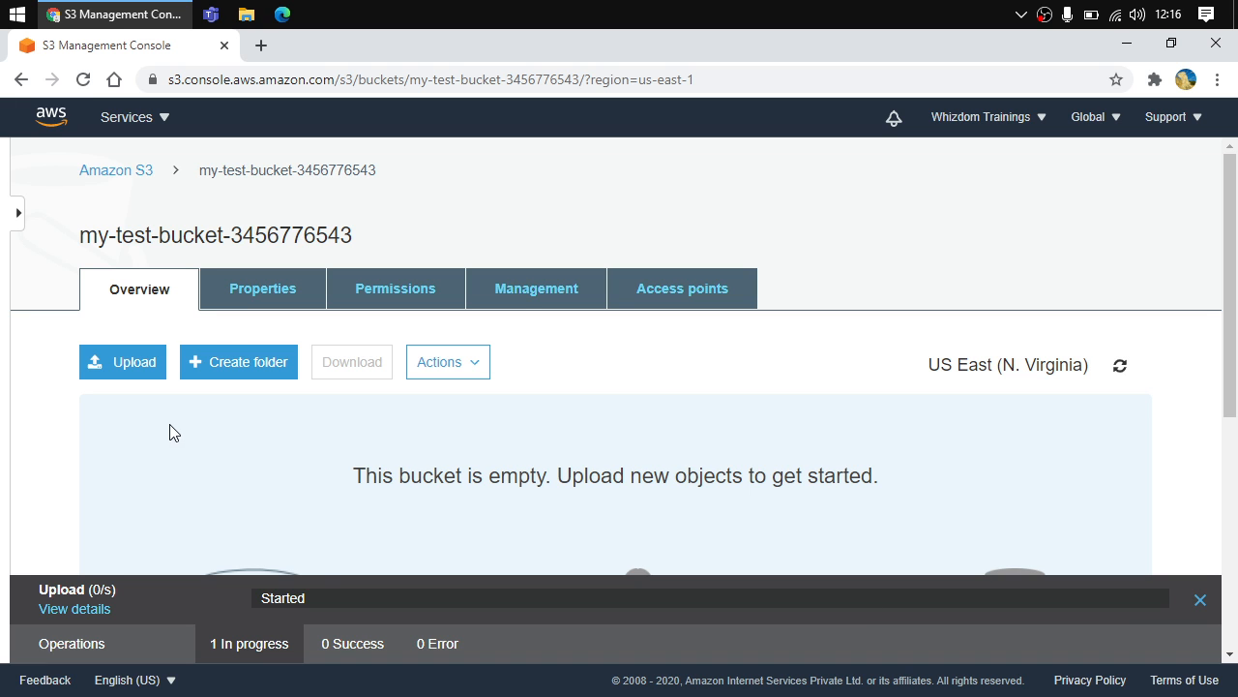
scroll(338, 464, down, 1)
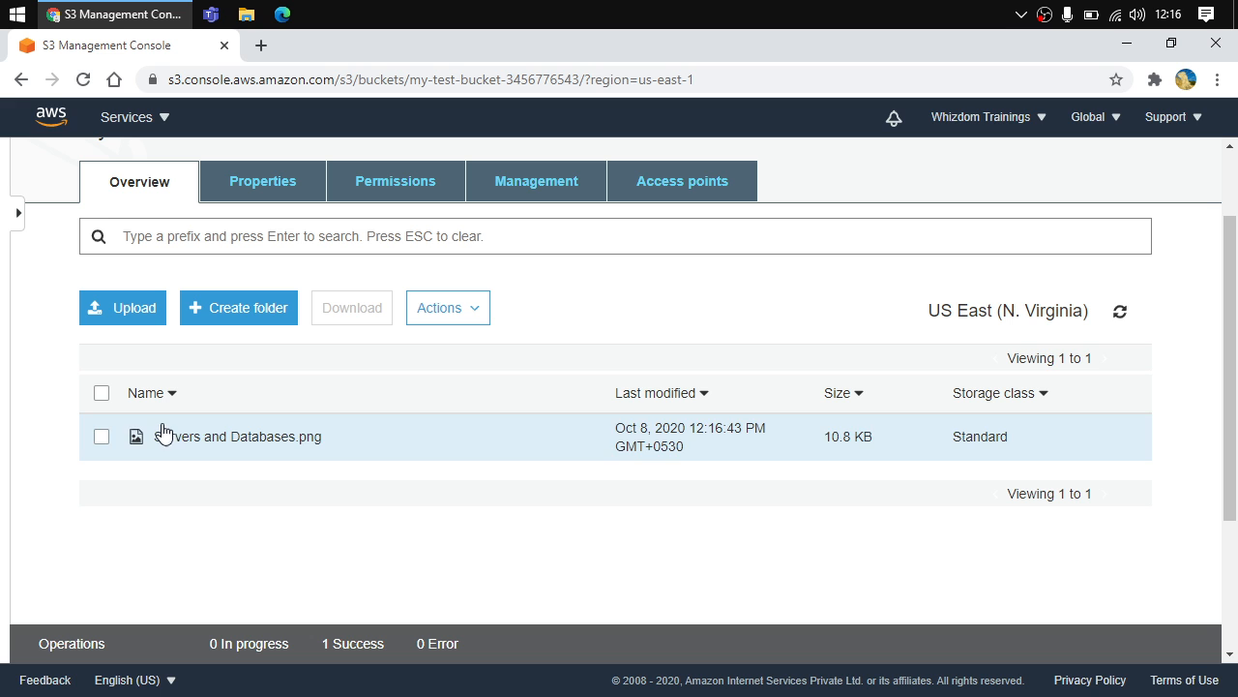
Open the uploaded Servers and Databases.png object and examine its details
click(227, 442)
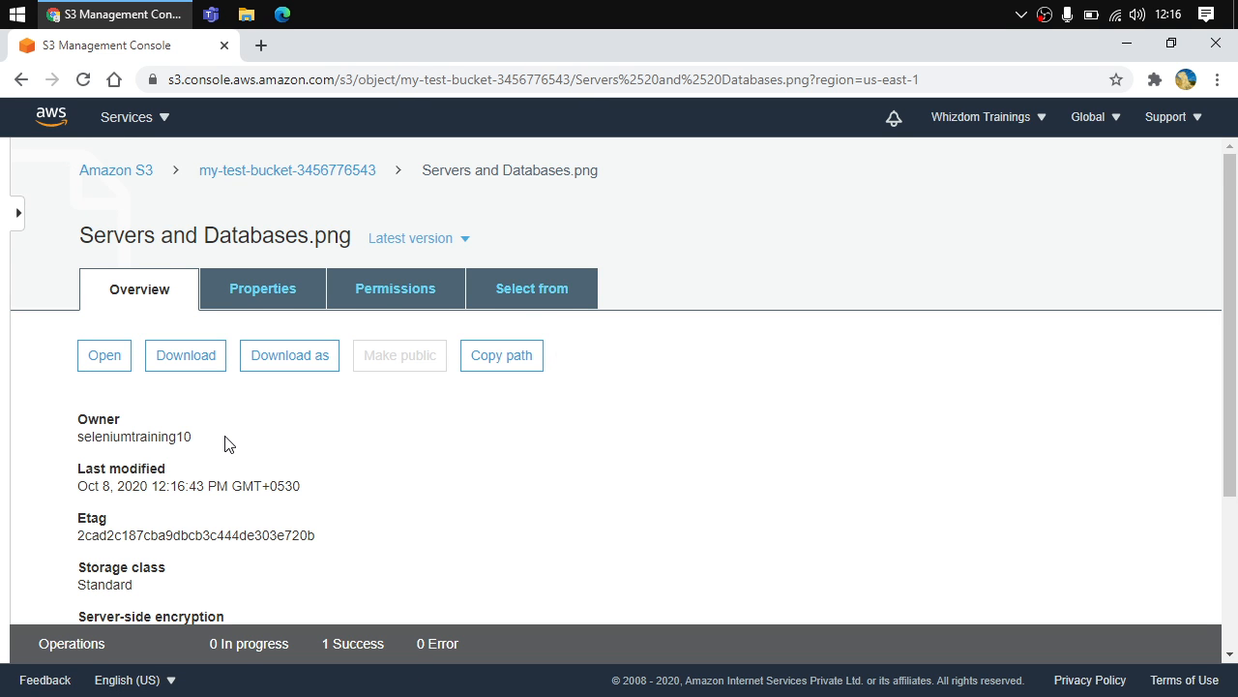
scroll(226, 444, down, 1)
scroll(226, 444, down, 1)
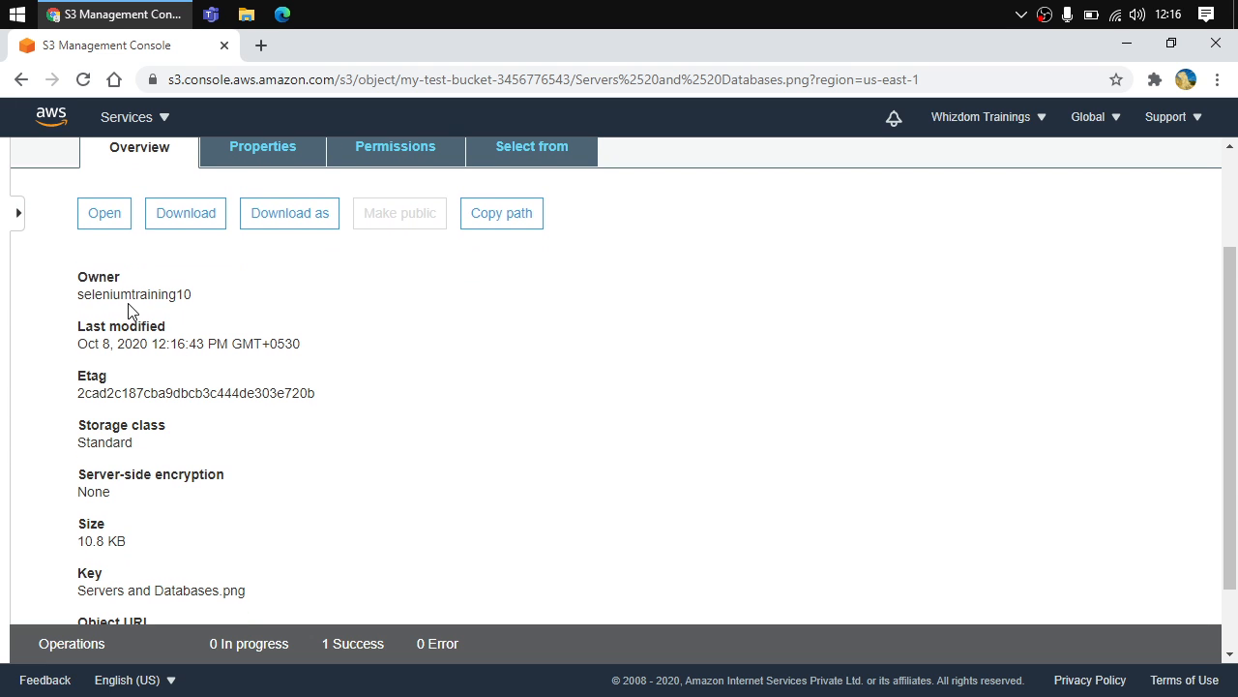
scroll(157, 345, down, 1)
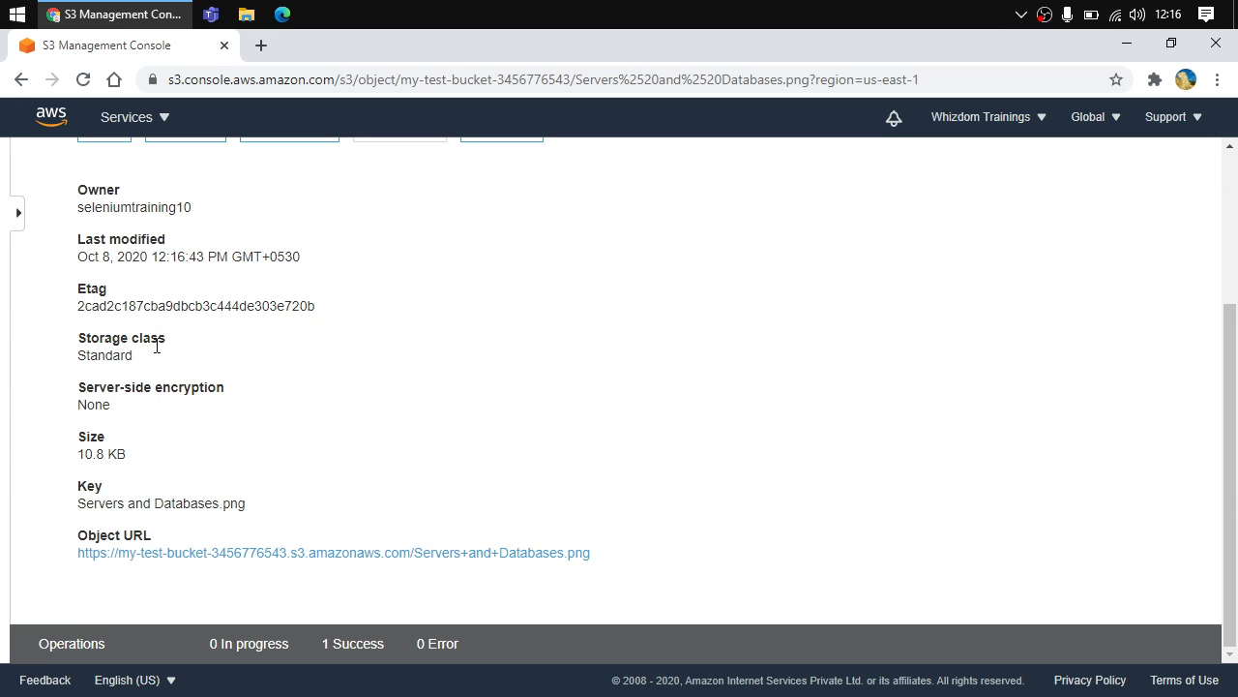
drag(323, 256, 71, 260)
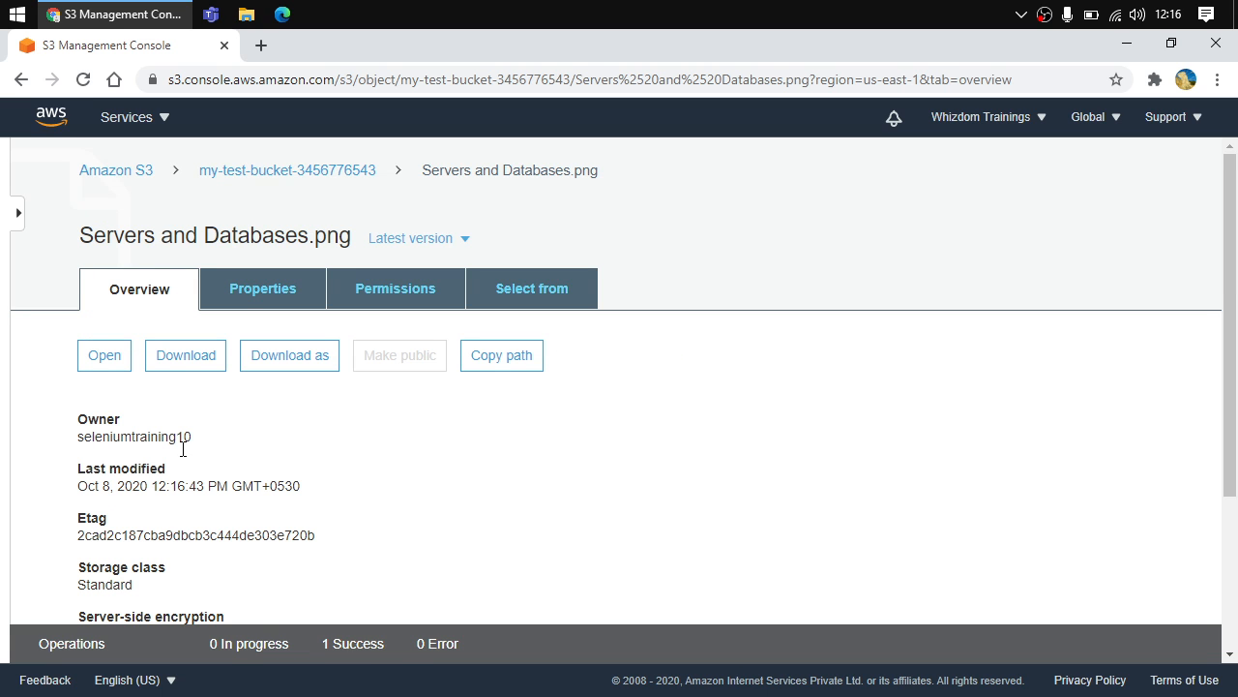
double_click(182, 529)
scroll(182, 528, down, 1)
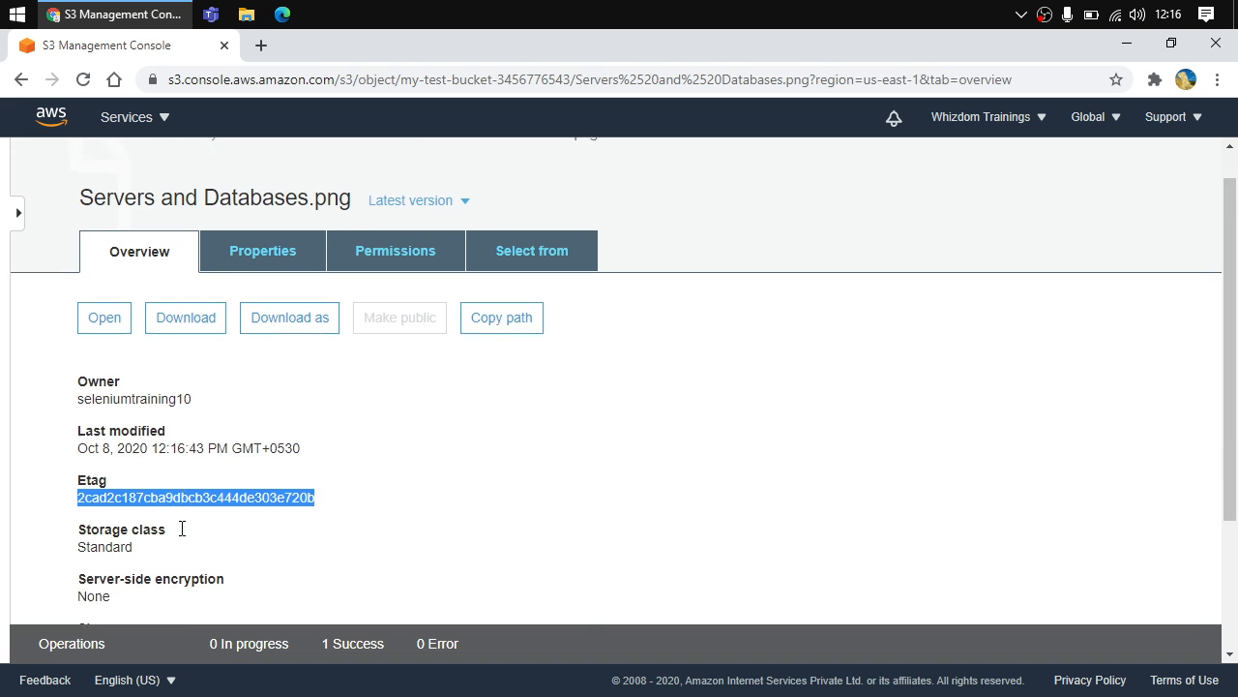
scroll(182, 528, down, 3)
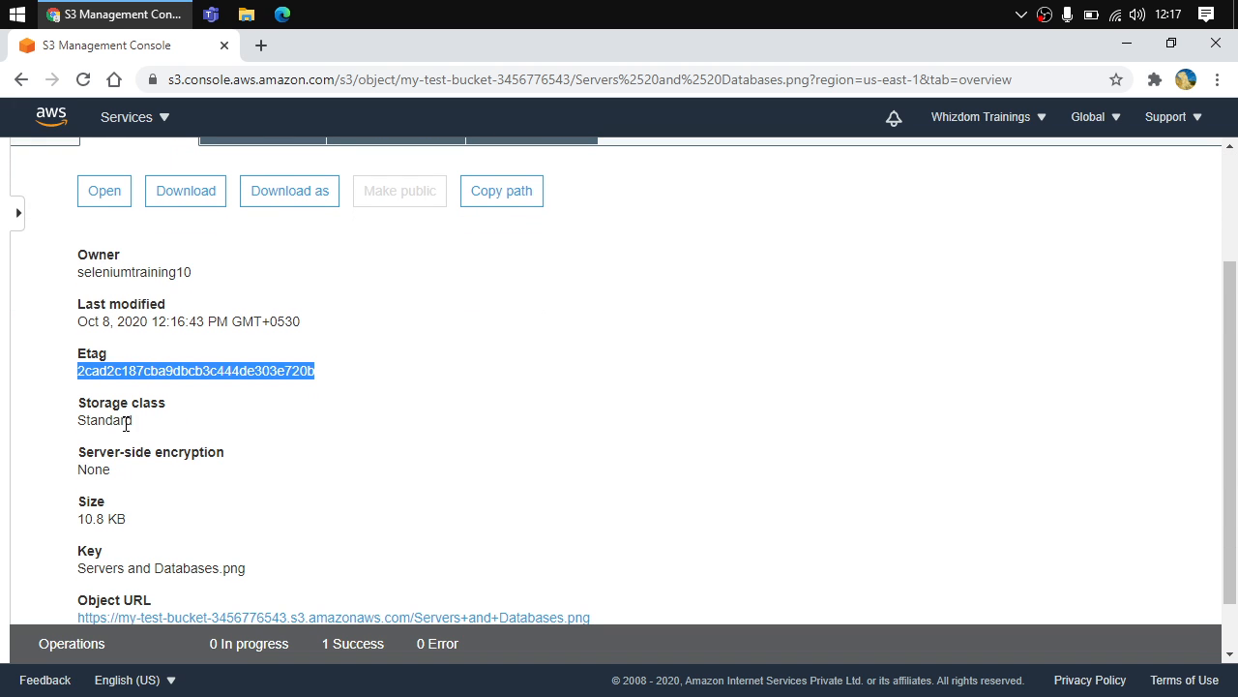
scroll(133, 487, down, 1)
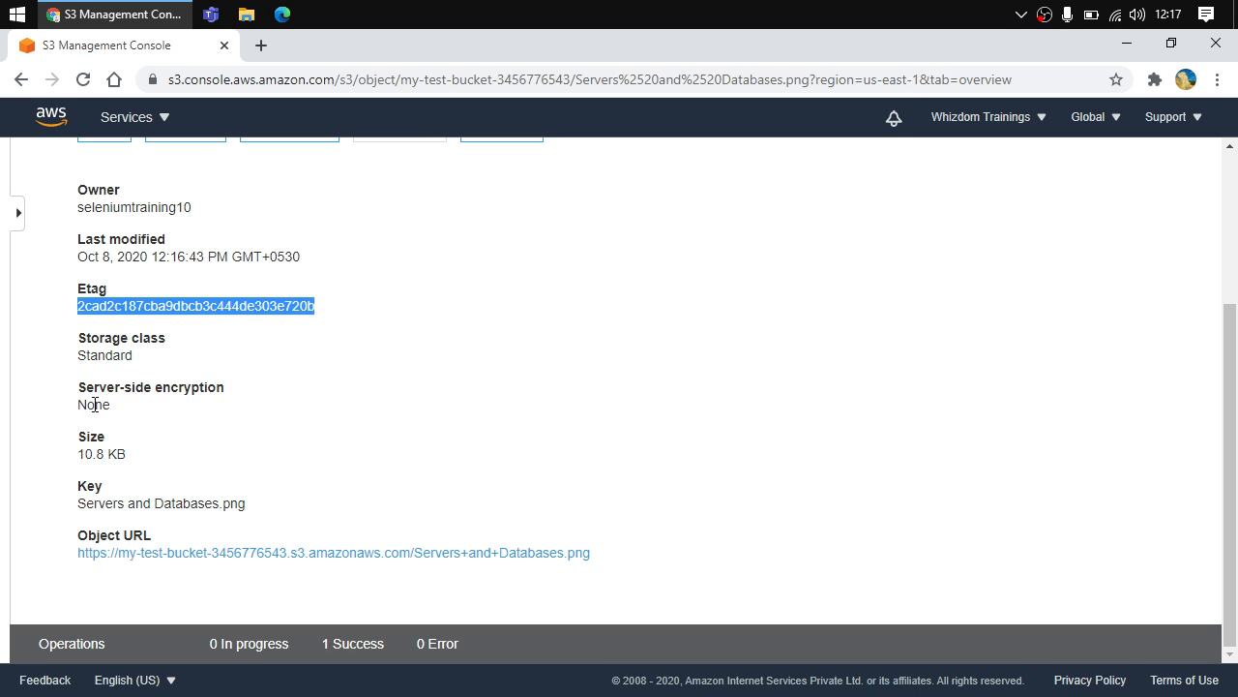
Try the object's public URL, then open the image through the console instead and close its tab
click(129, 554)
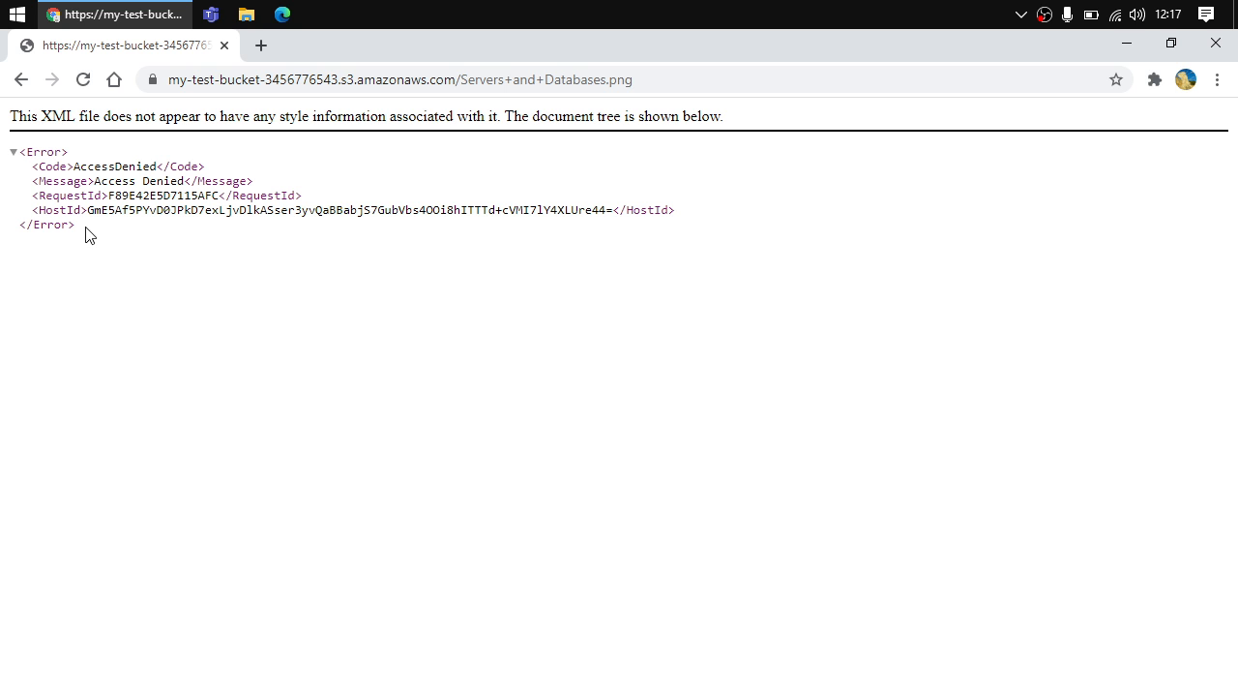
click(21, 81)
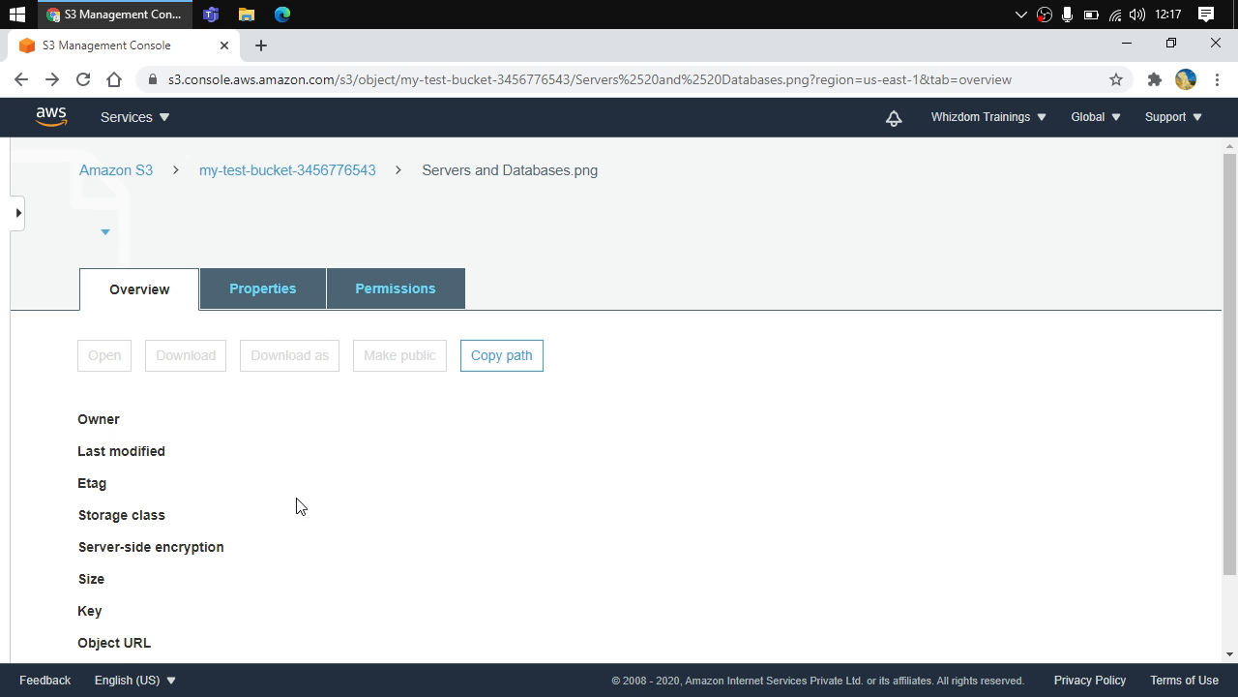
click(100, 358)
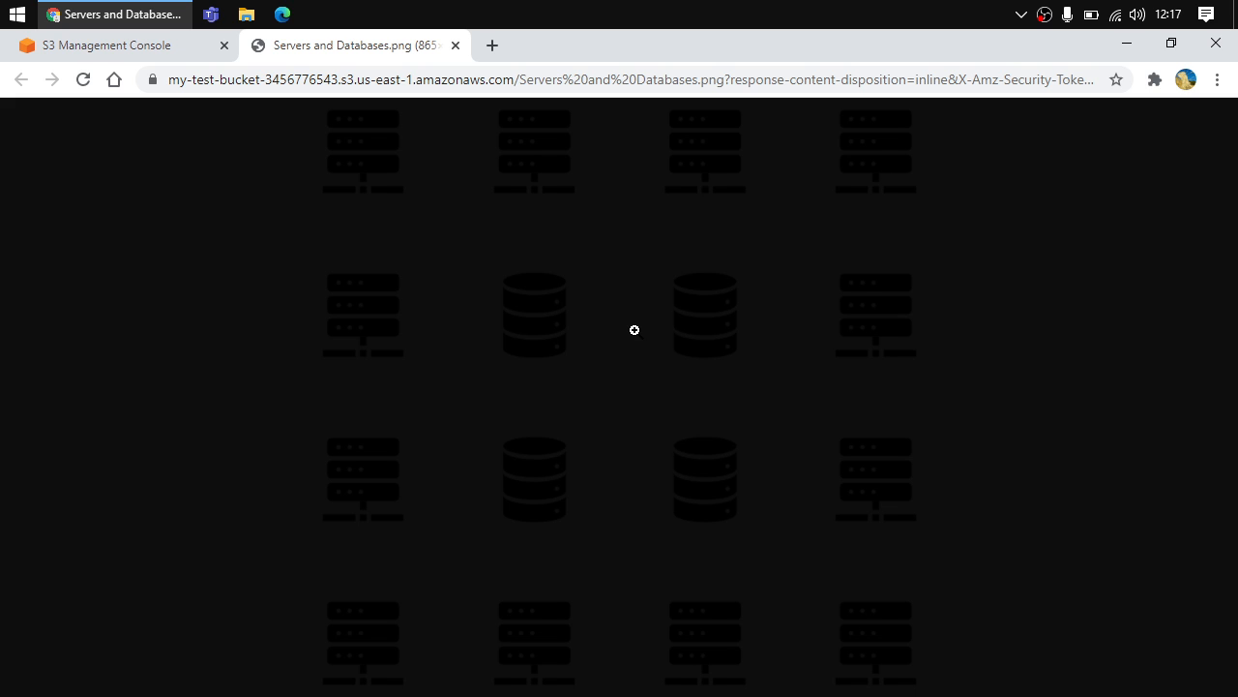
click(456, 45)
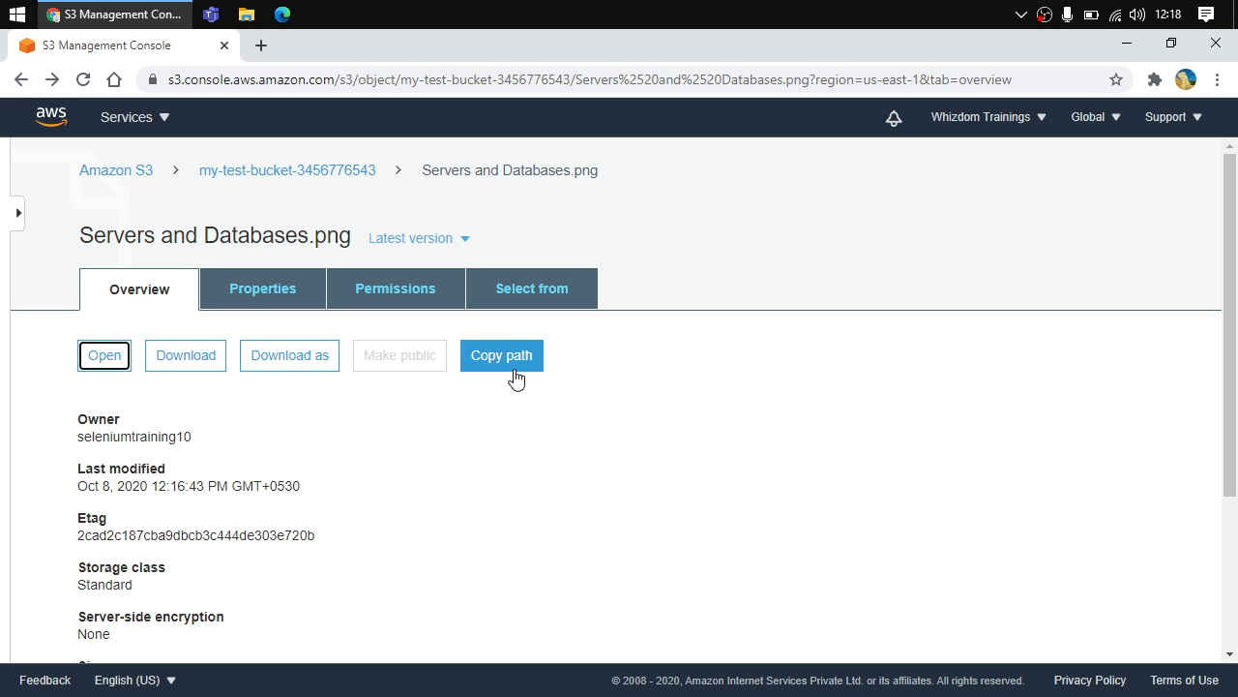
Browse the object's Properties, Permissions and Select from tabs, then return to the bucket's object list
click(282, 291)
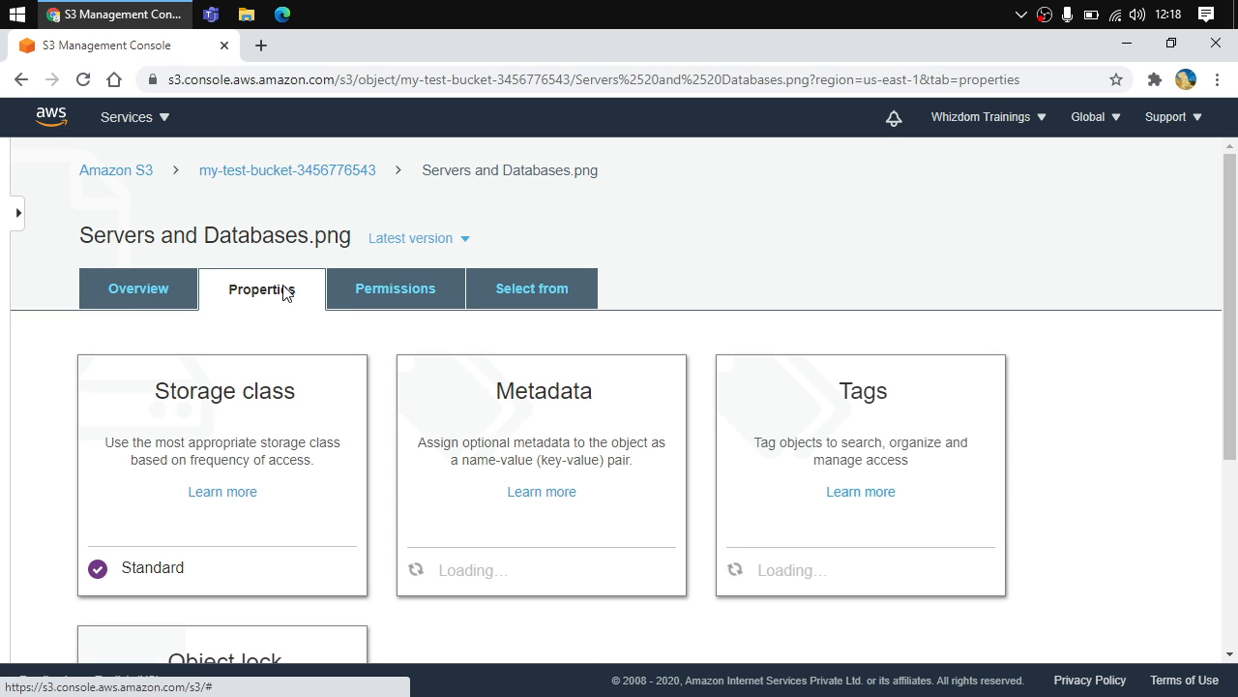
click(414, 297)
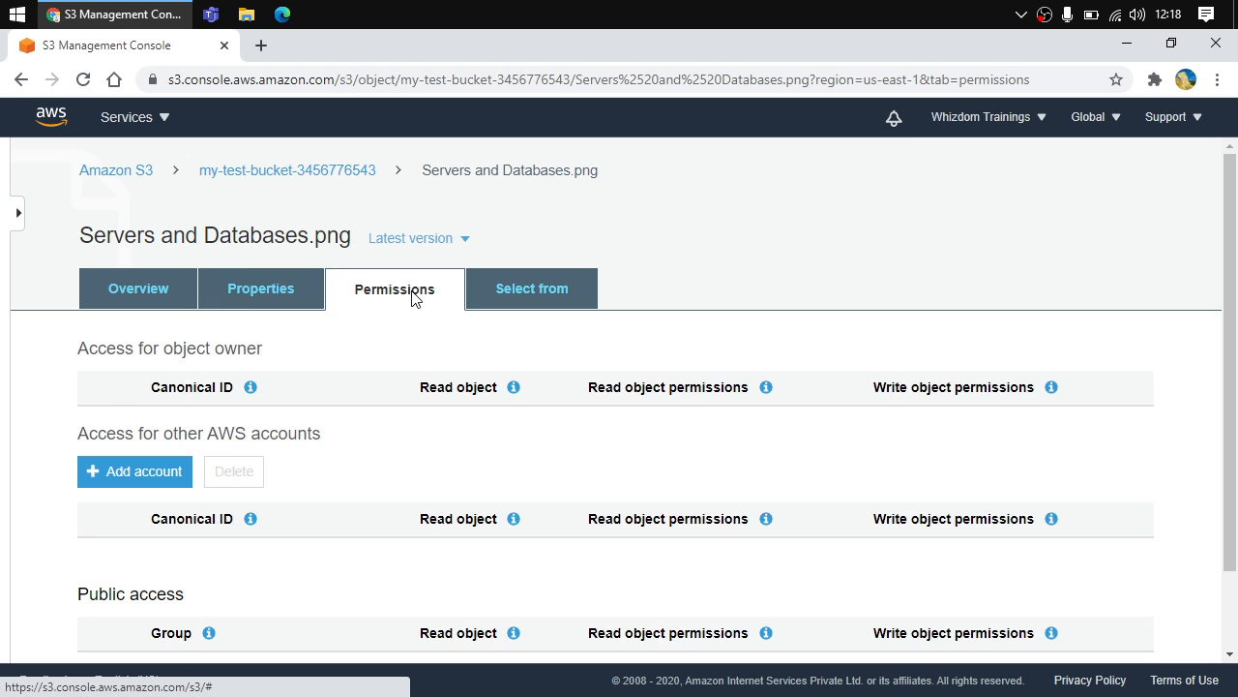
click(555, 307)
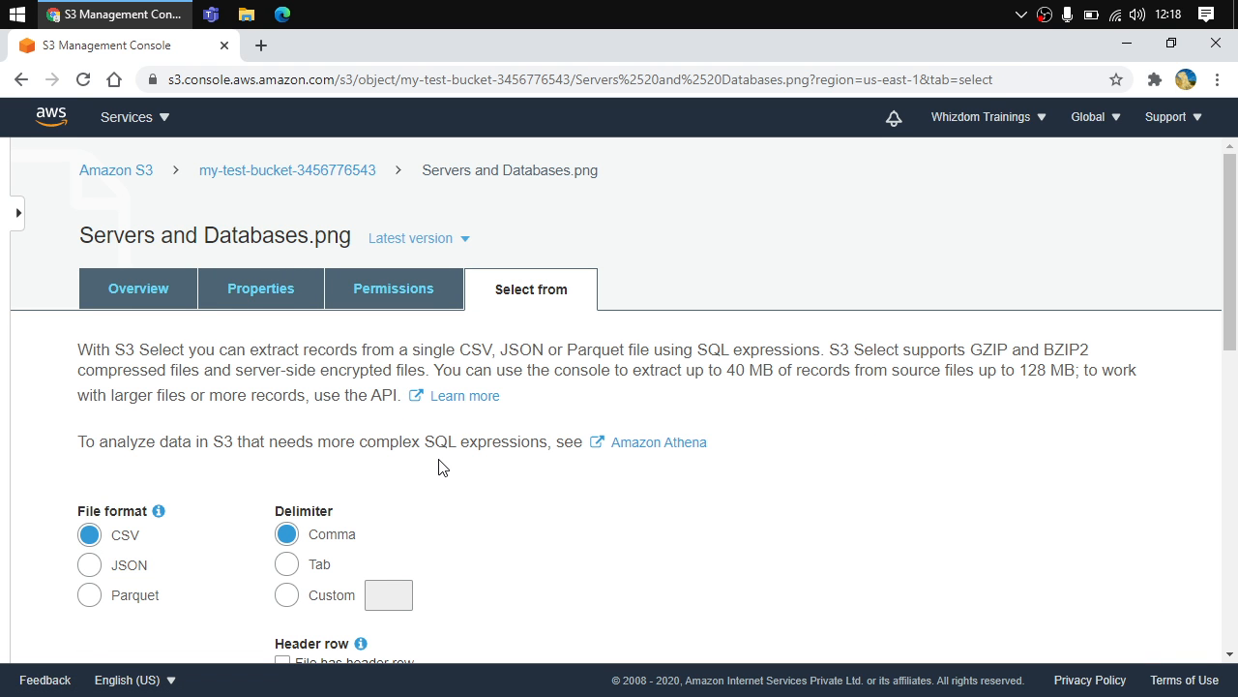
scroll(438, 467, down, 4)
scroll(436, 468, up, 3)
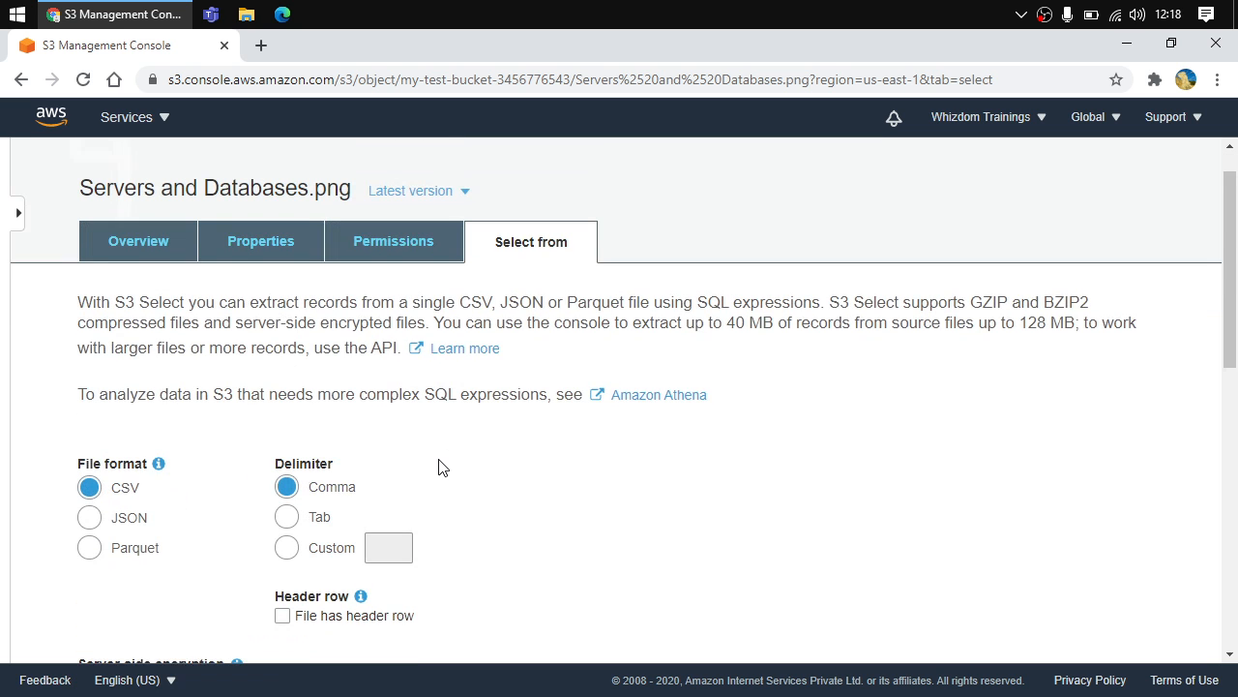
click(419, 242)
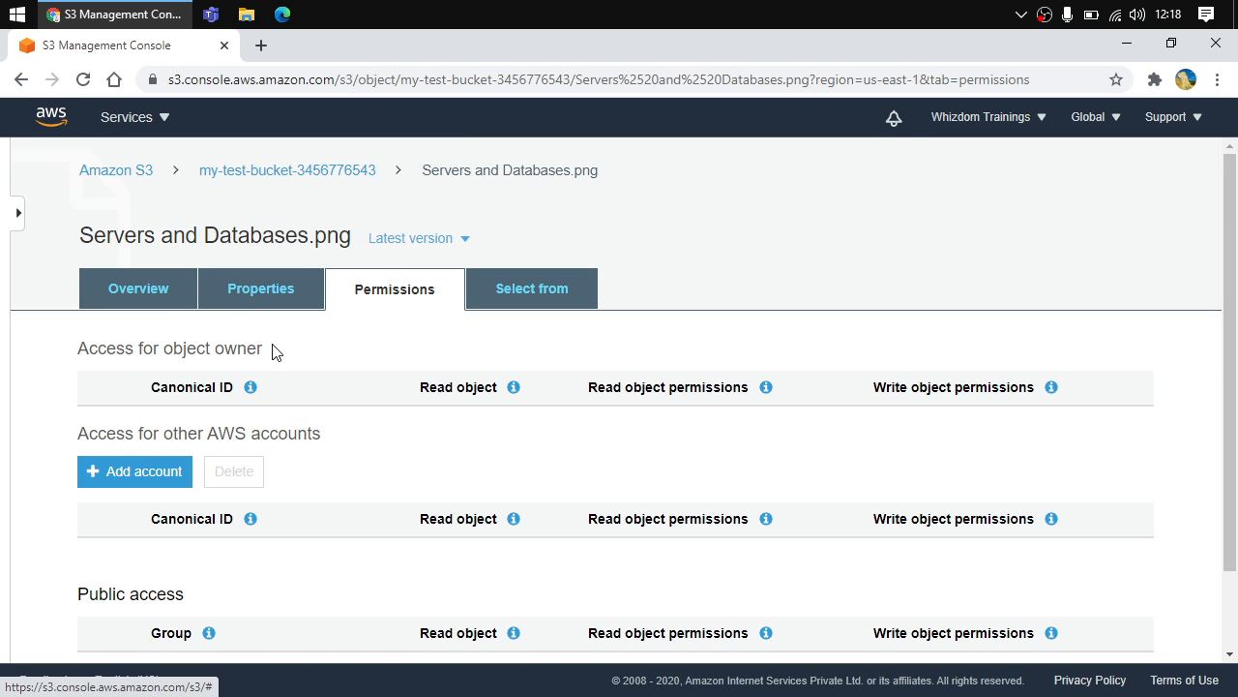
scroll(238, 384, down, 3)
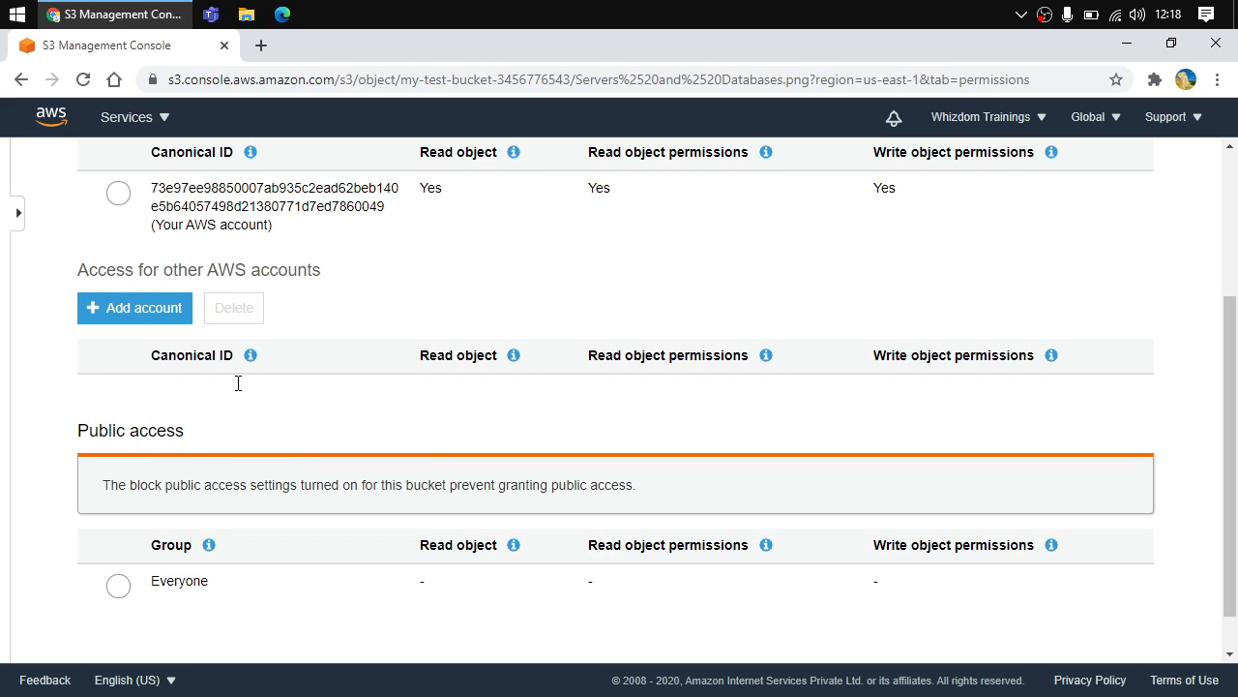
scroll(240, 390, up, 1)
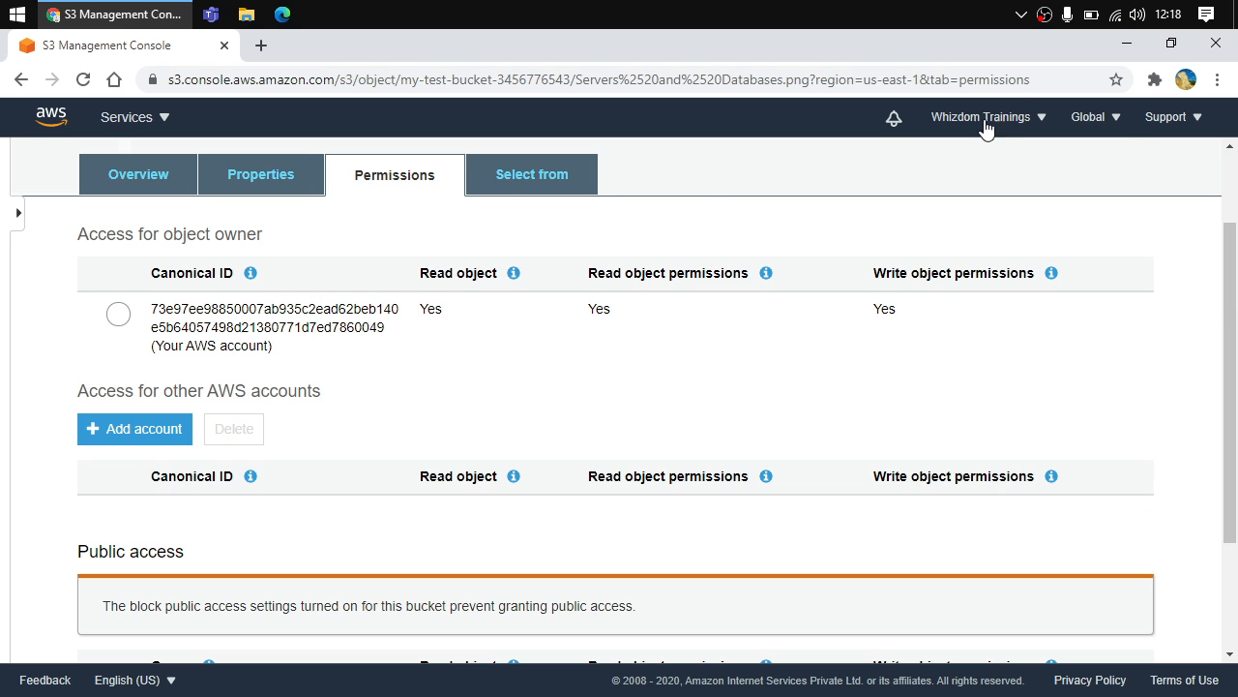
click(162, 172)
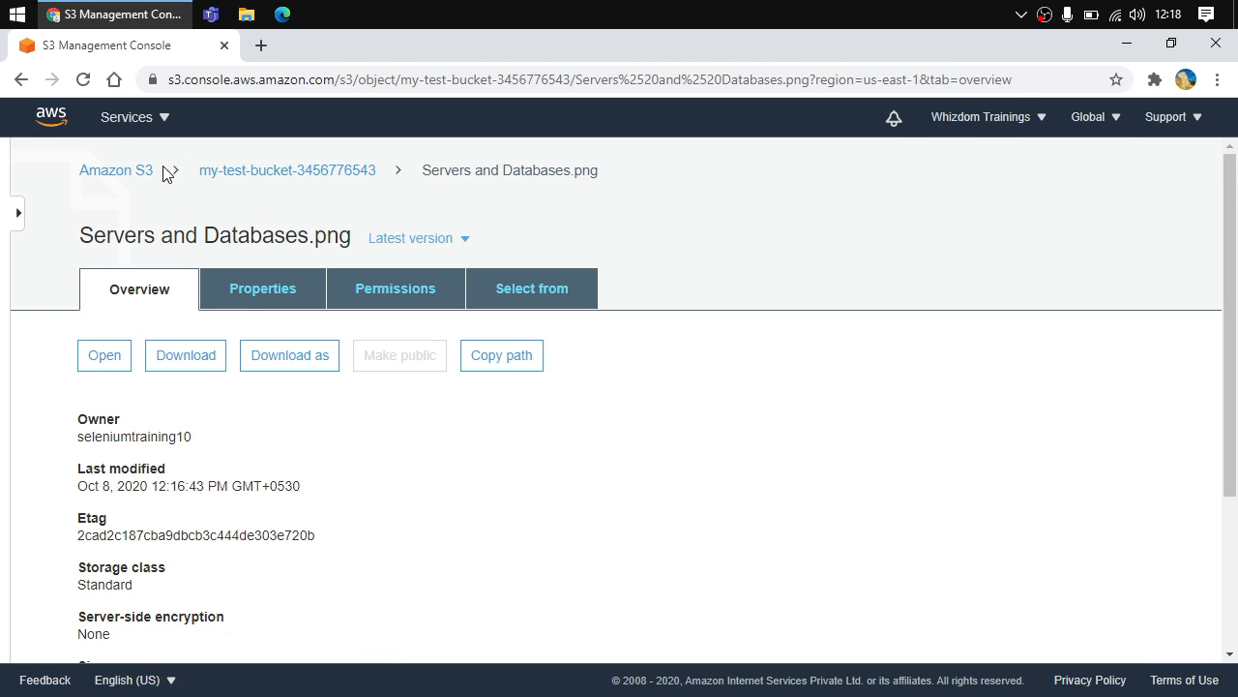
click(274, 184)
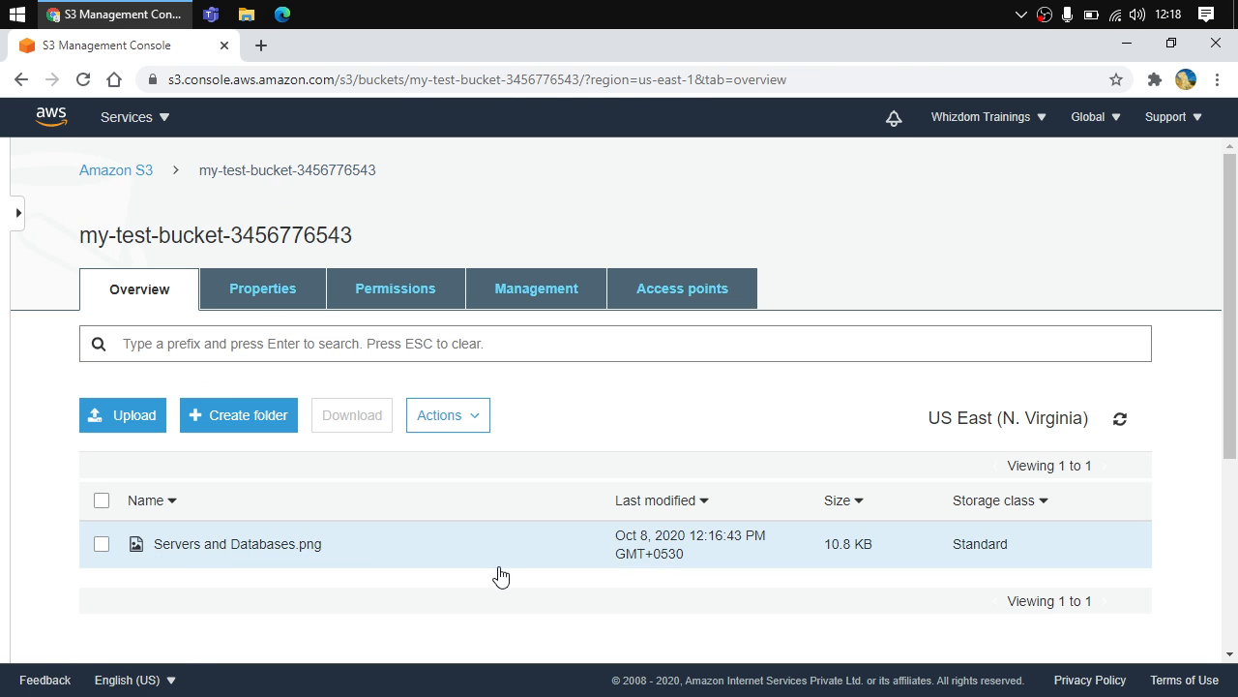